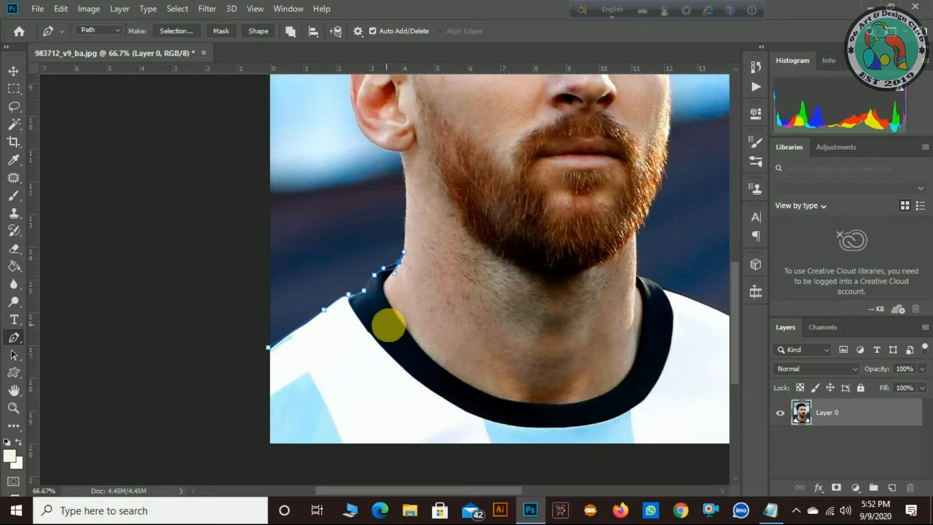
# Continue the pen path from the shirt collar up the left edge of the neck to just below the earlobe.
pyautogui.scroll(-1, 407, 309)
pyautogui.scroll(2, 410, 314)
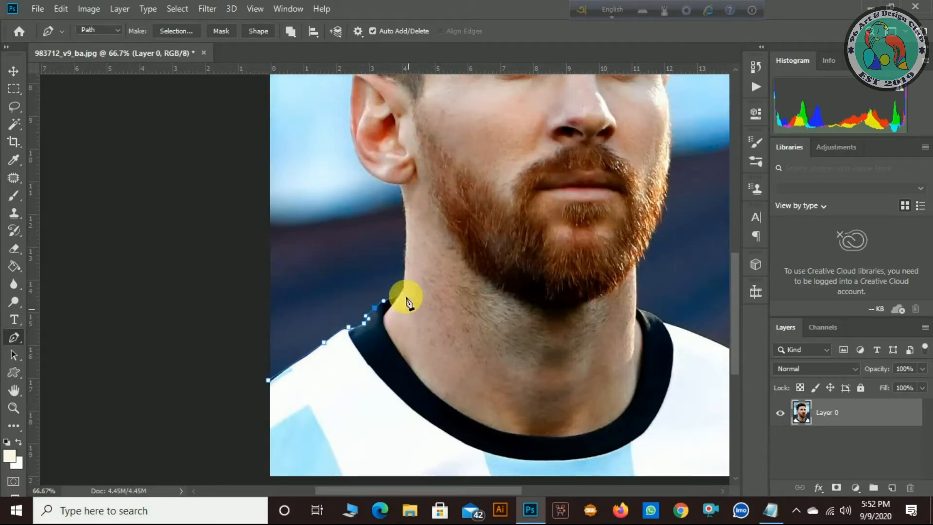
pyautogui.click(398, 298)
pyautogui.click(401, 291)
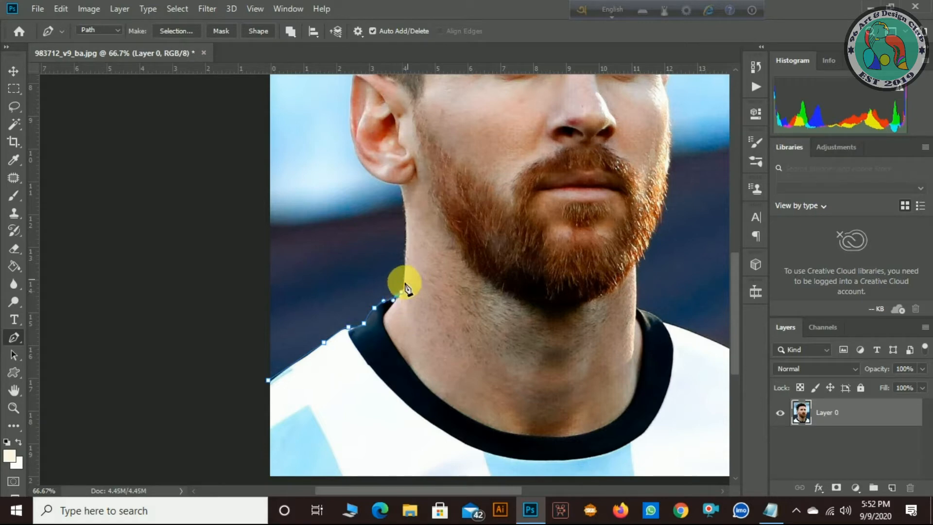
pyautogui.click(405, 262)
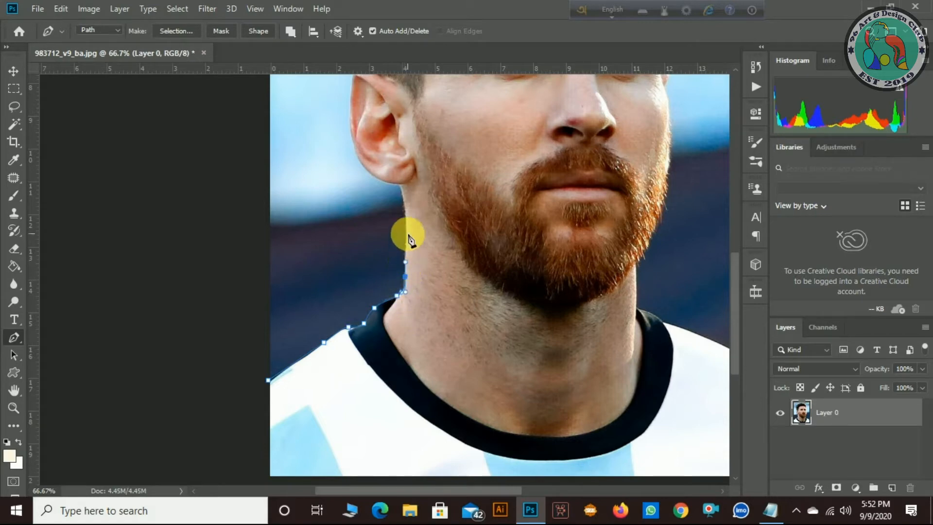
pyautogui.click(404, 200)
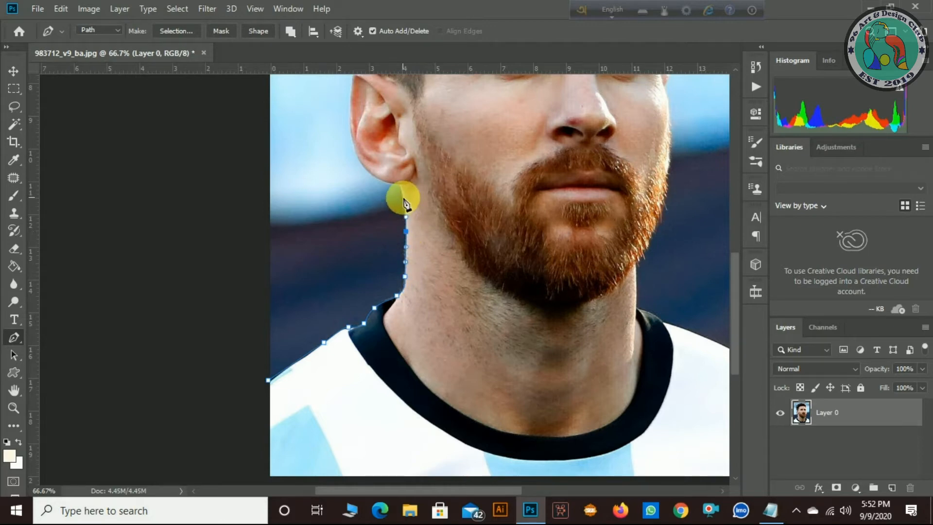
# Trace the pen path around the outer edge of the left ear, from the lobe to its upper tip.
pyautogui.scroll(3, 396, 188)
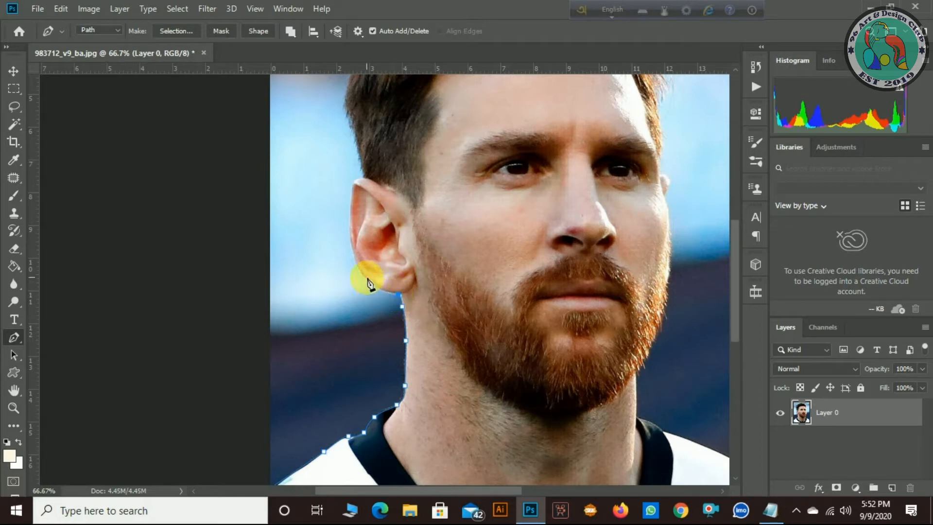
pyautogui.moveTo(352, 254); pyautogui.dragTo(346, 256)
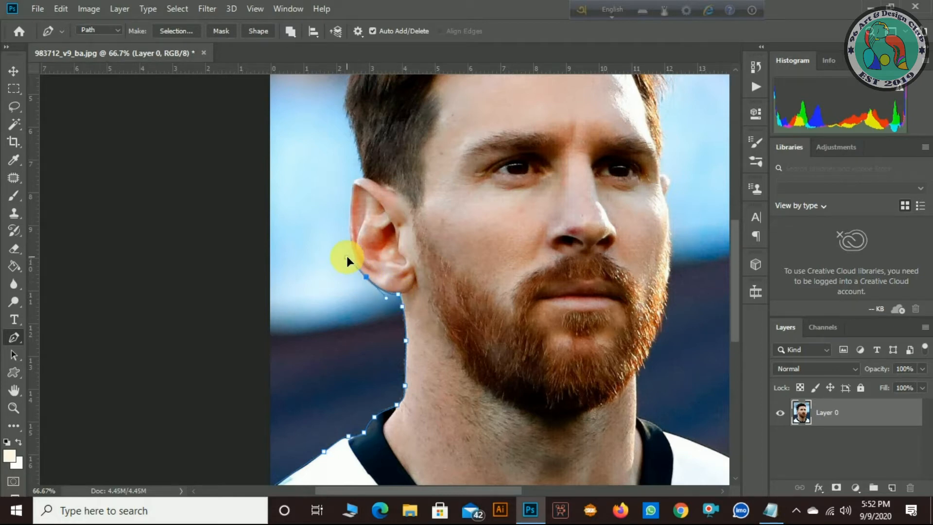
pyautogui.click(368, 281)
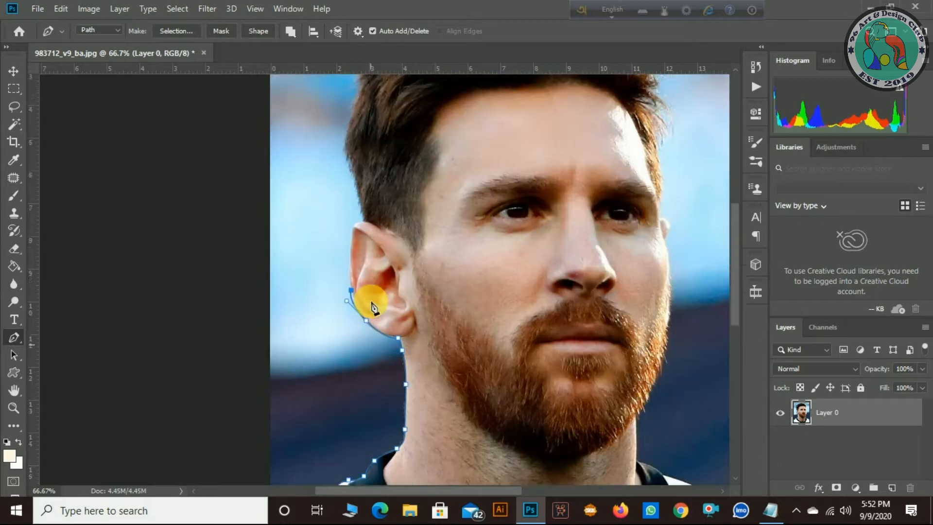
pyautogui.scroll(3, 362, 291)
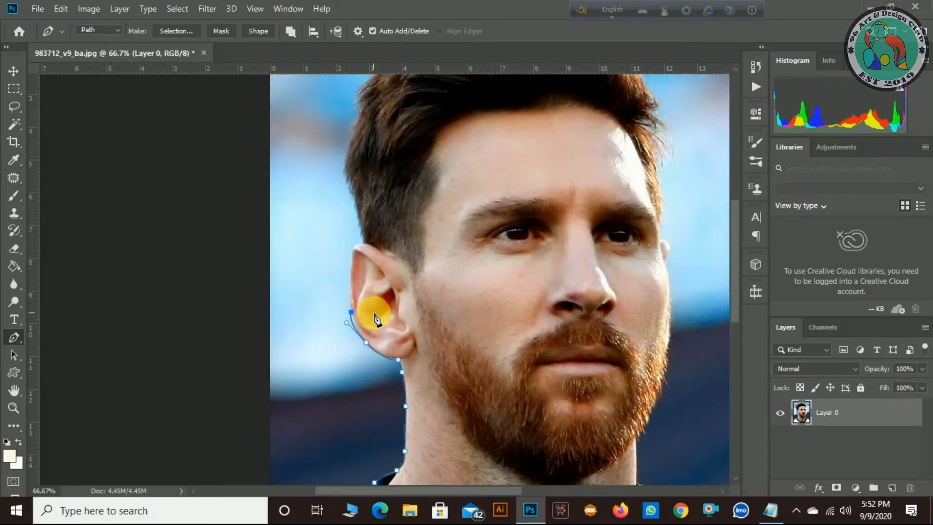
pyautogui.click(349, 310)
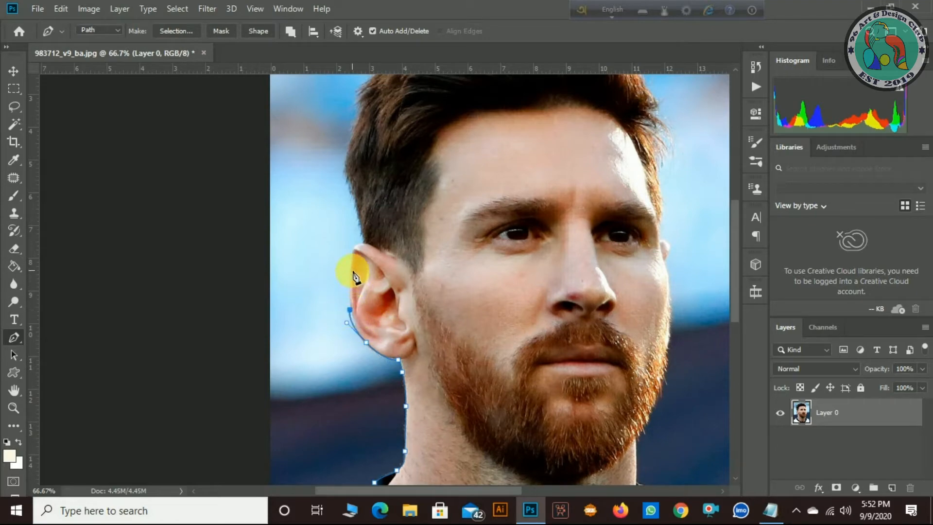
pyautogui.moveTo(356, 242); pyautogui.dragTo(363, 242)
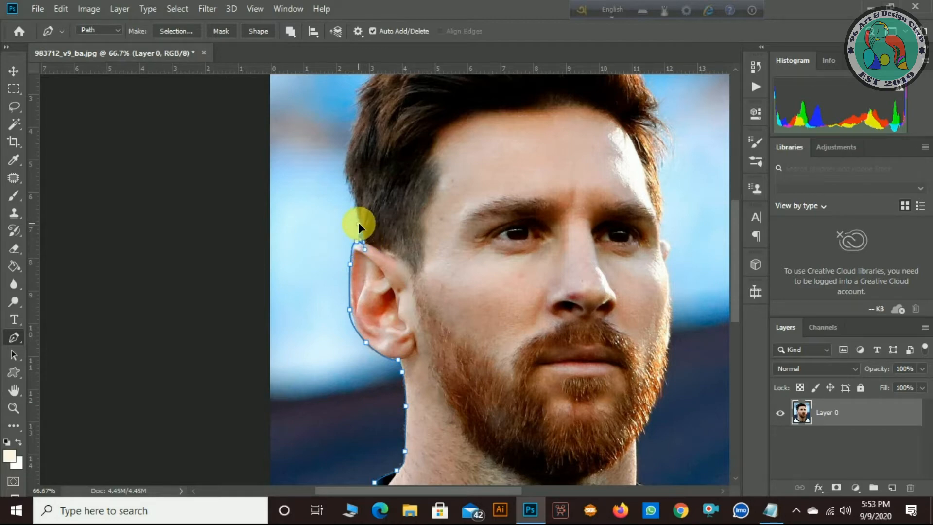
# Extend the pen path from the top of the ear up the left side of the hair towards the crown.
pyautogui.scroll(5, 358, 225)
pyautogui.click(351, 297)
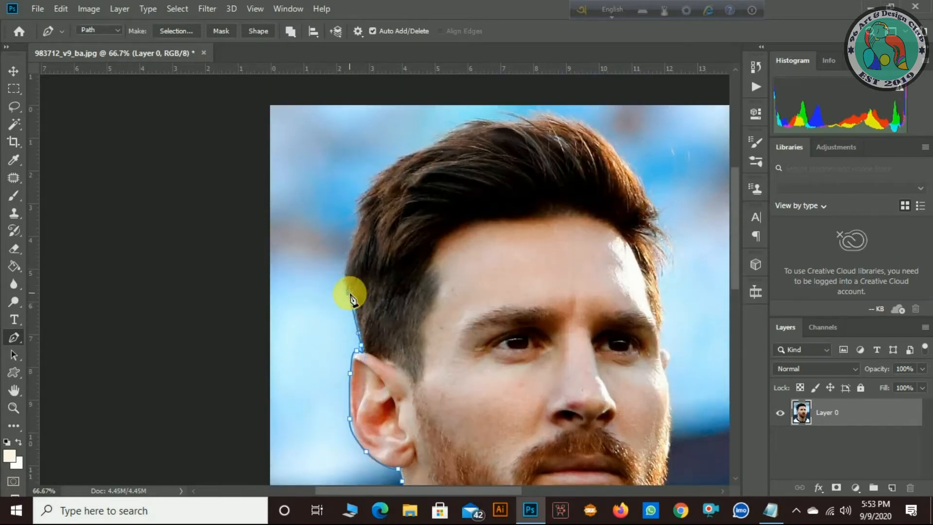
pyautogui.moveTo(340, 277); pyautogui.dragTo(363, 249)
pyautogui.scroll(4, 363, 250)
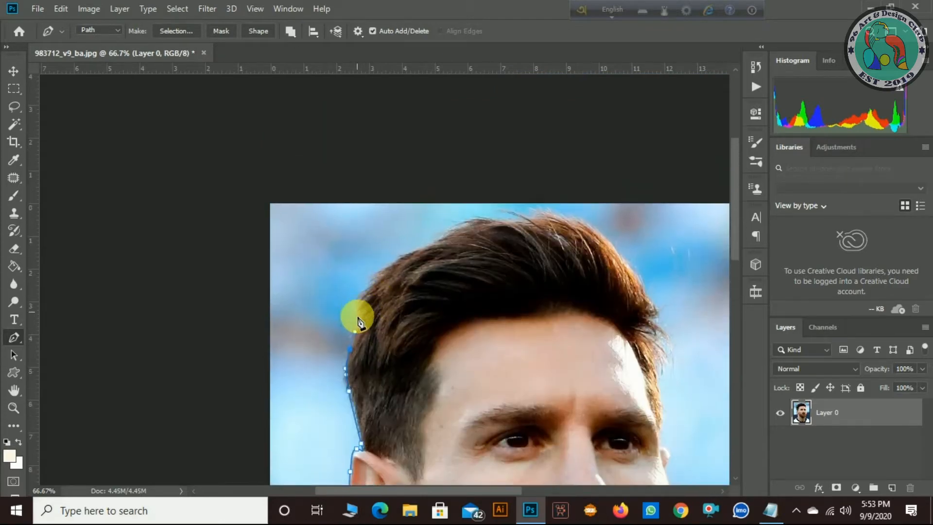
pyautogui.click(356, 314)
pyautogui.click(360, 302)
pyautogui.click(366, 291)
pyautogui.click(374, 280)
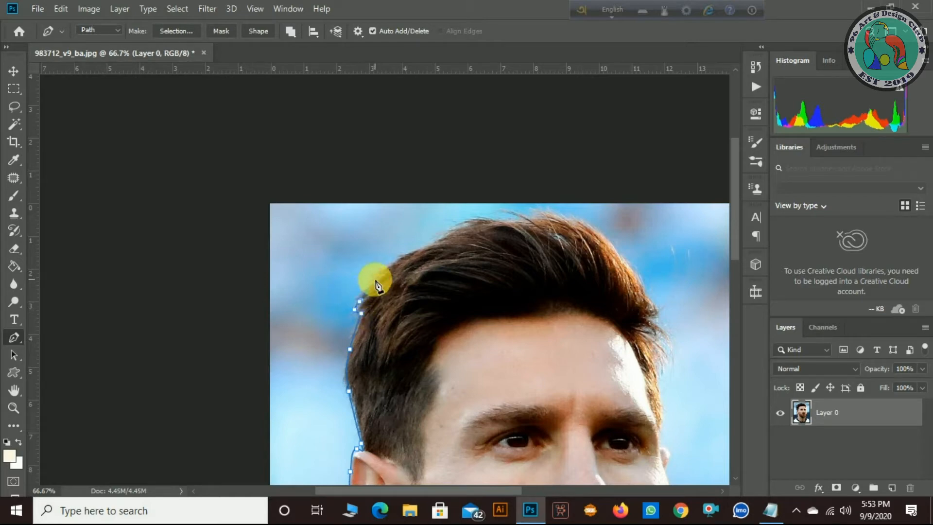
# Trace the pen path over the top of the hair to where it starts sloping down on the right side.
pyautogui.moveTo(436, 239); pyautogui.dragTo(443, 237)
pyautogui.click(462, 229)
pyautogui.moveTo(494, 221); pyautogui.dragTo(603, 232)
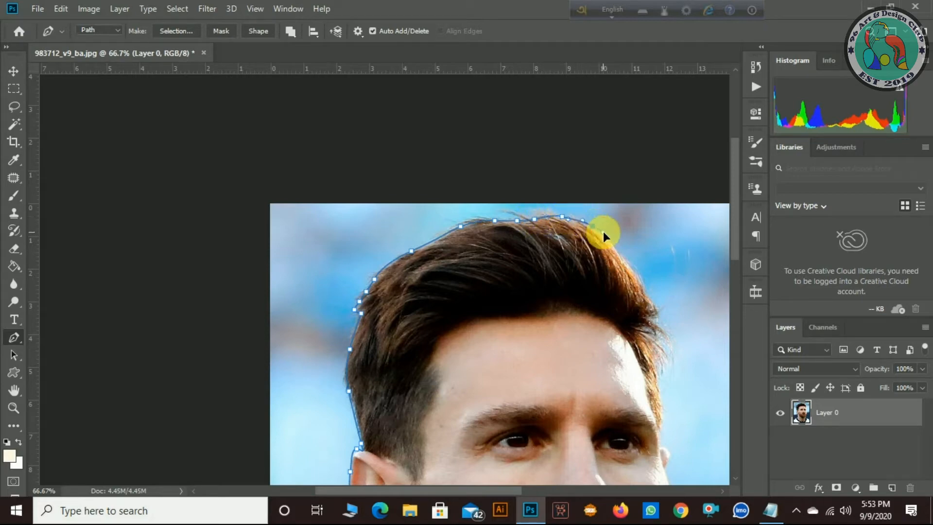
pyautogui.click(602, 231)
pyautogui.click(634, 277)
pyautogui.moveTo(645, 293); pyautogui.dragTo(644, 304)
pyautogui.hotkey('ctrl', 'z')
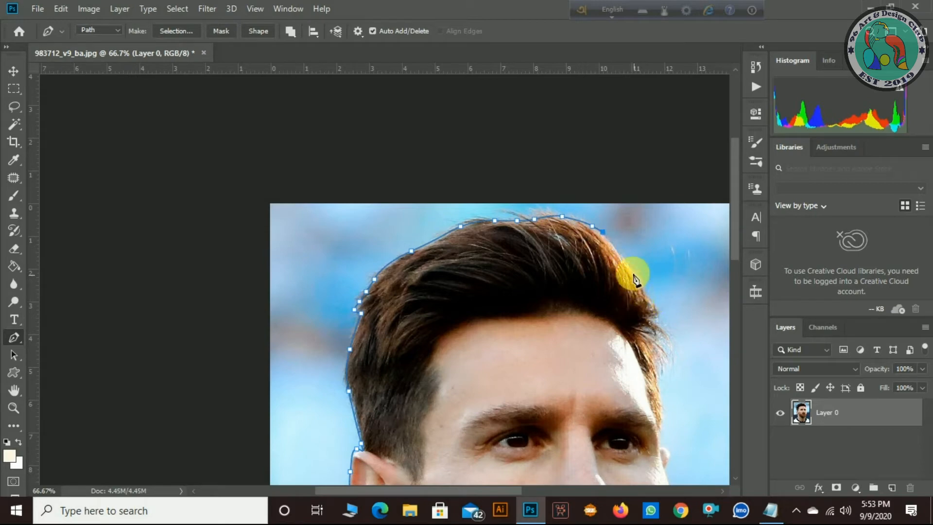
pyautogui.moveTo(648, 302); pyautogui.dragTo(644, 303)
pyautogui.hotkey('ctrl', 'z')
# Continue the pen path down the right side of the hair and around the loose tufts at the temple.
pyautogui.click(618, 255)
pyautogui.click(646, 285)
pyautogui.moveTo(645, 300); pyautogui.dragTo(653, 364)
pyautogui.click(637, 329)
pyautogui.click(643, 339)
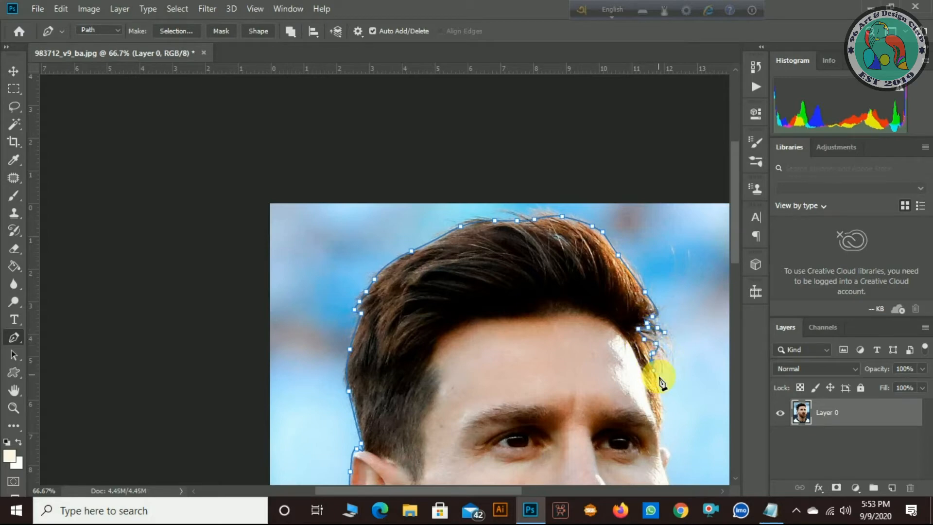
# Extend the pen path down the right sideburn and around the top of the barely visible far ear.
pyautogui.scroll(-5, 659, 376)
pyautogui.moveTo(660, 297); pyautogui.dragTo(659, 341)
pyautogui.click(669, 342)
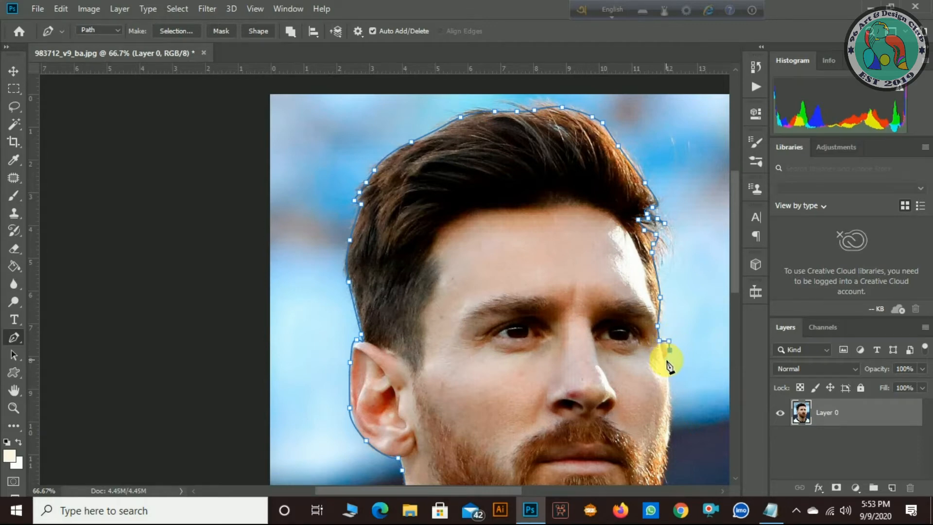
# Trace the pen path along the right cheek and the edge of the beard to where the jaw meets the neck.
pyautogui.scroll(-3, 667, 368)
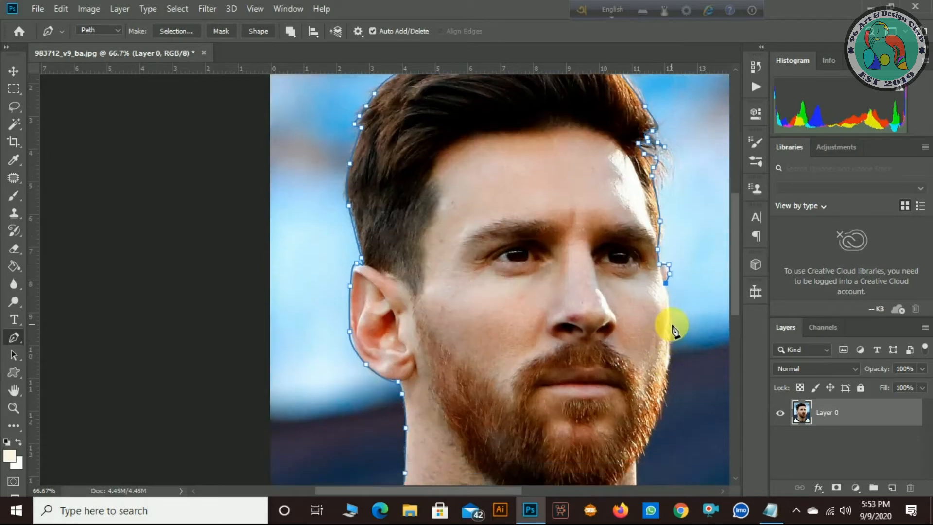
pyautogui.moveTo(671, 329); pyautogui.dragTo(672, 347)
pyautogui.scroll(-4, 670, 346)
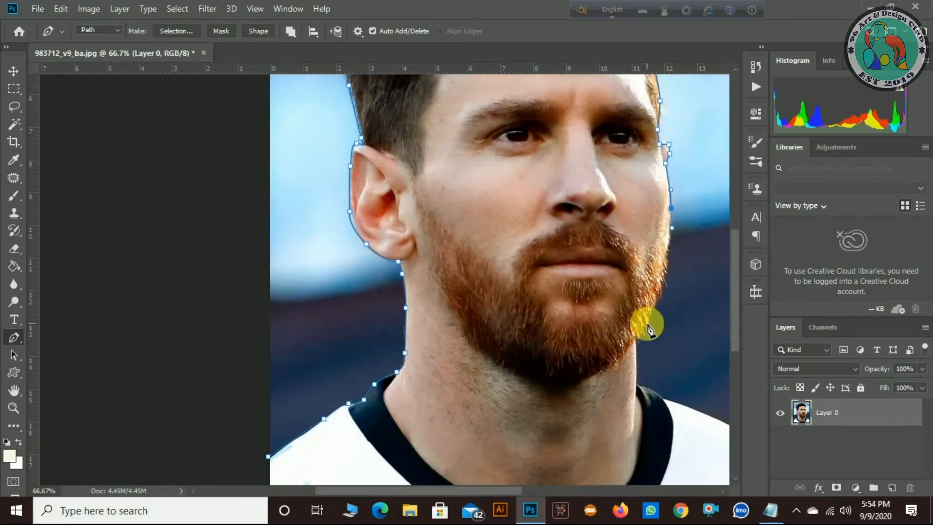
pyautogui.moveTo(641, 336); pyautogui.dragTo(634, 341)
# Extend the pen path down the right edge of the neck and onto the top of the black collar.
pyautogui.scroll(-2, 635, 338)
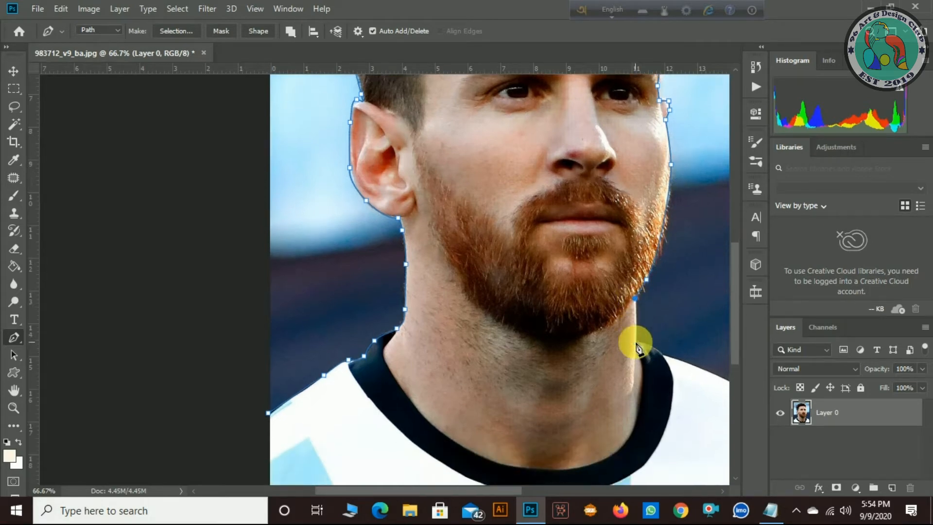
pyautogui.click(634, 328)
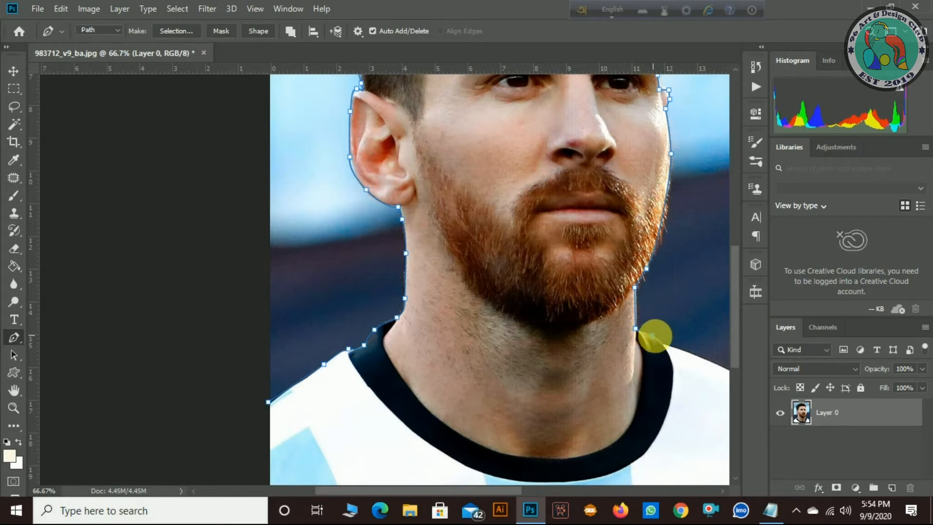
pyautogui.click(656, 337)
# Trace the pen path from the collar along the right shoulder of the shirt to the edge of the photo.
pyautogui.hscroll(2, 683, 491)
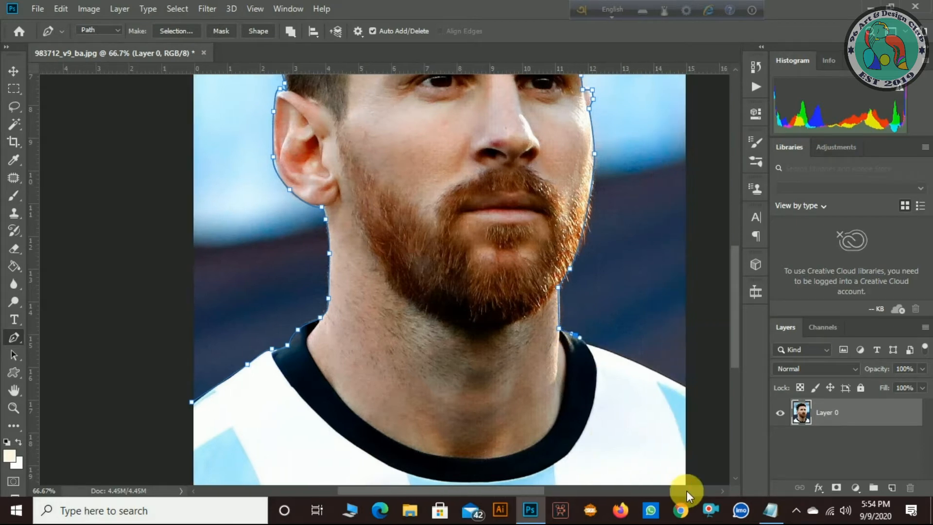
pyautogui.scroll(-1, 617, 398)
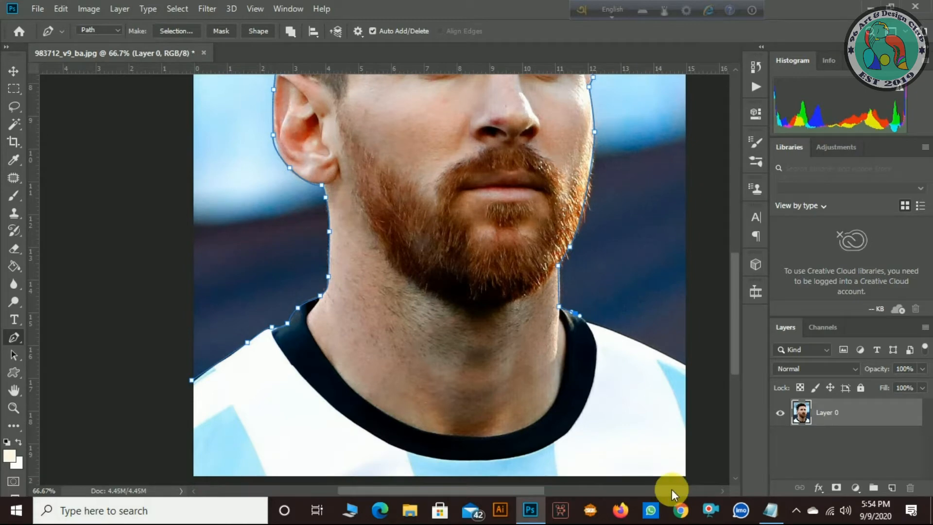
pyautogui.hscroll(1, 671, 489)
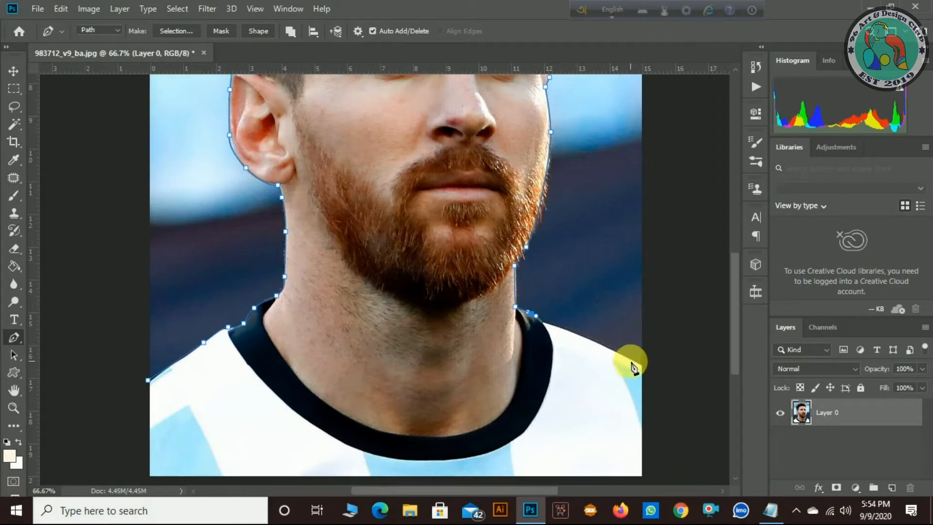
pyautogui.moveTo(630, 358); pyautogui.dragTo(645, 370)
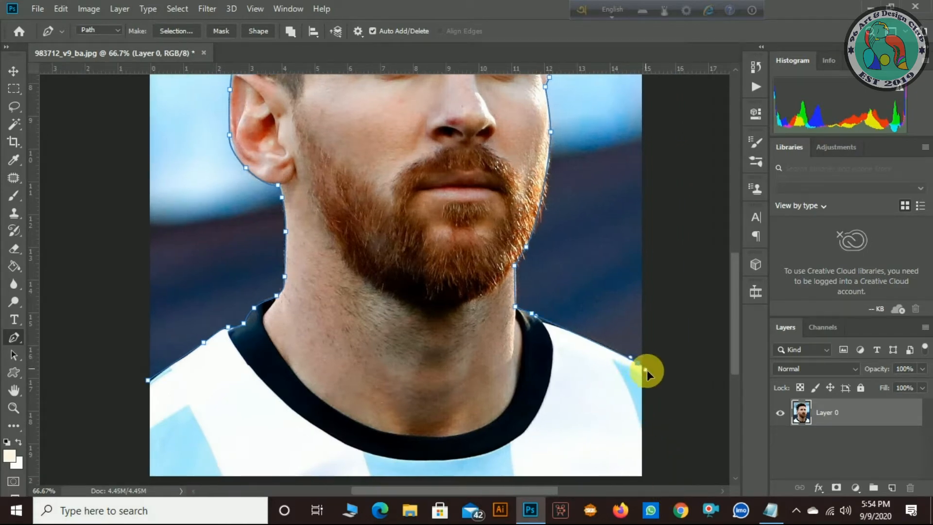
pyautogui.hotkey('ctrl', 'z')
pyautogui.click(542, 324)
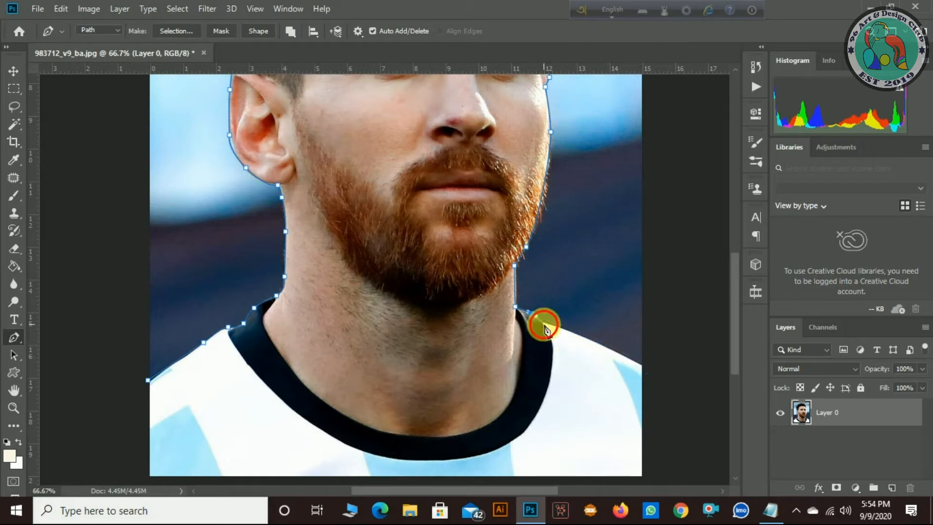
pyautogui.moveTo(563, 334); pyautogui.dragTo(588, 339)
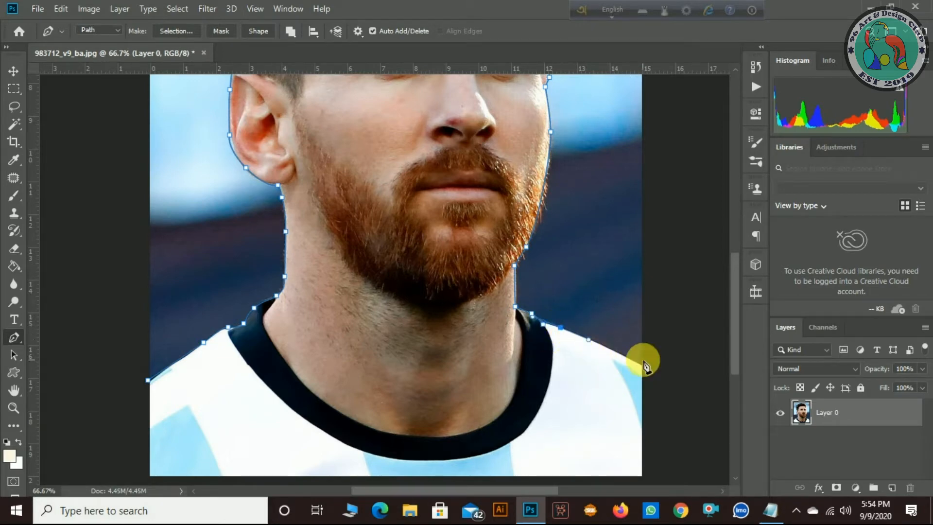
# Carry the pen path outside the canvas around the top of the photo and close it at the left shoulder's starting point.
pyautogui.scroll(5, 677, 365)
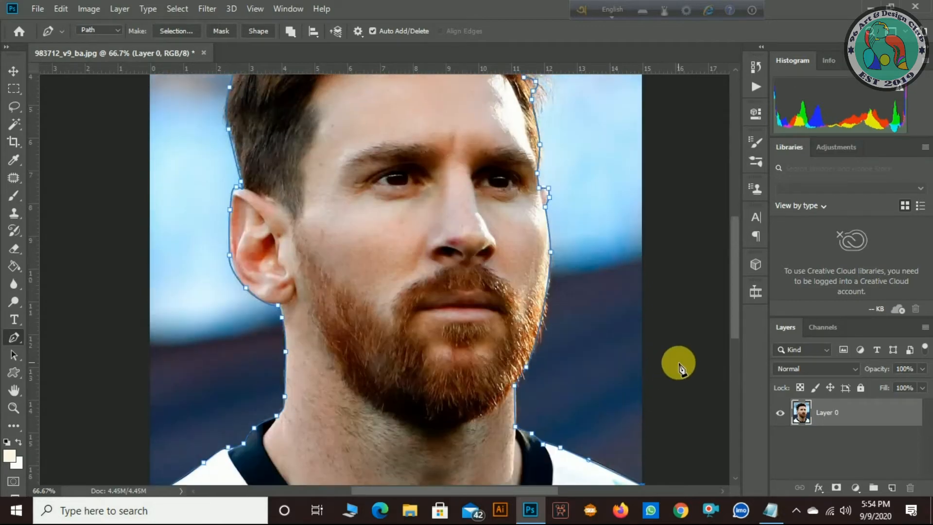
pyautogui.scroll(5, 679, 362)
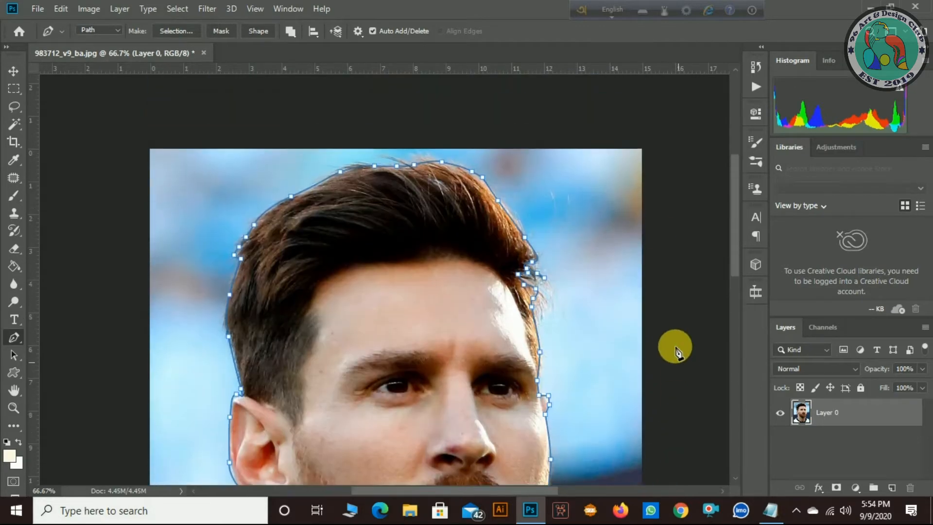
pyautogui.click(313, 109)
pyautogui.click(117, 139)
pyautogui.scroll(-1, 73, 291)
pyautogui.scroll(-10, 73, 292)
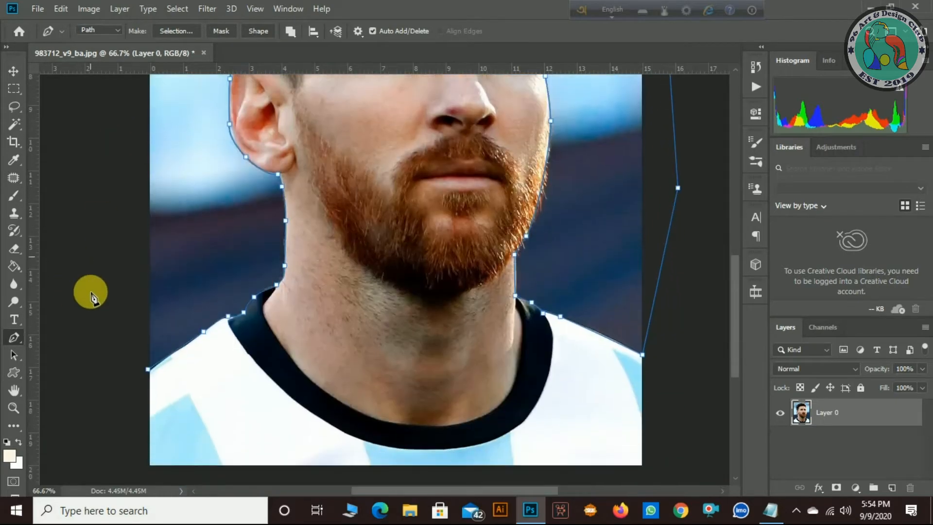
pyautogui.click(138, 370)
pyautogui.click(148, 370)
# Convert the closed path around the background into a selection.
pyautogui.rightClick(175, 295)
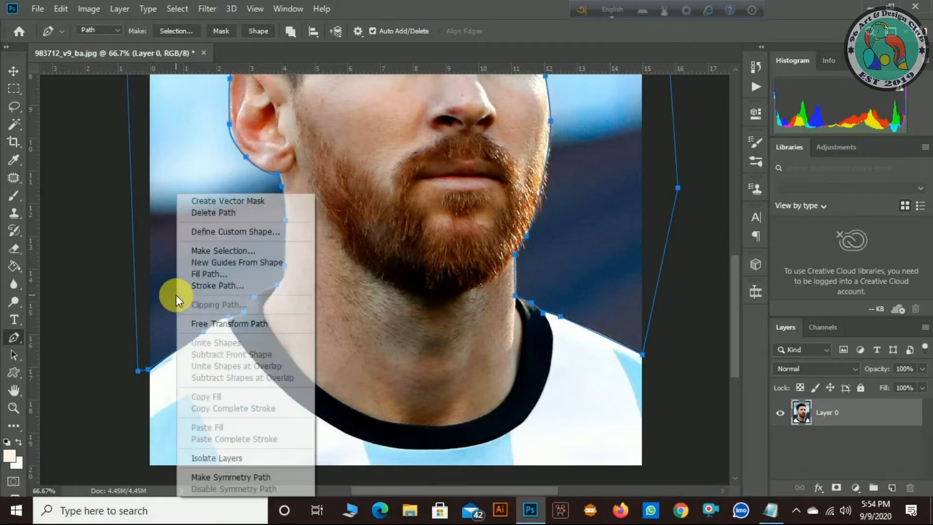
pyautogui.click(232, 251)
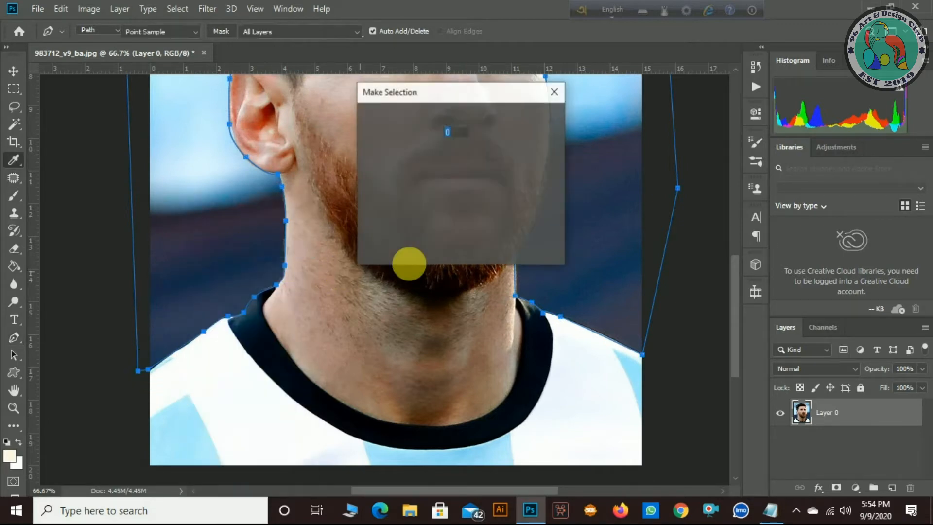
pyautogui.click(542, 128)
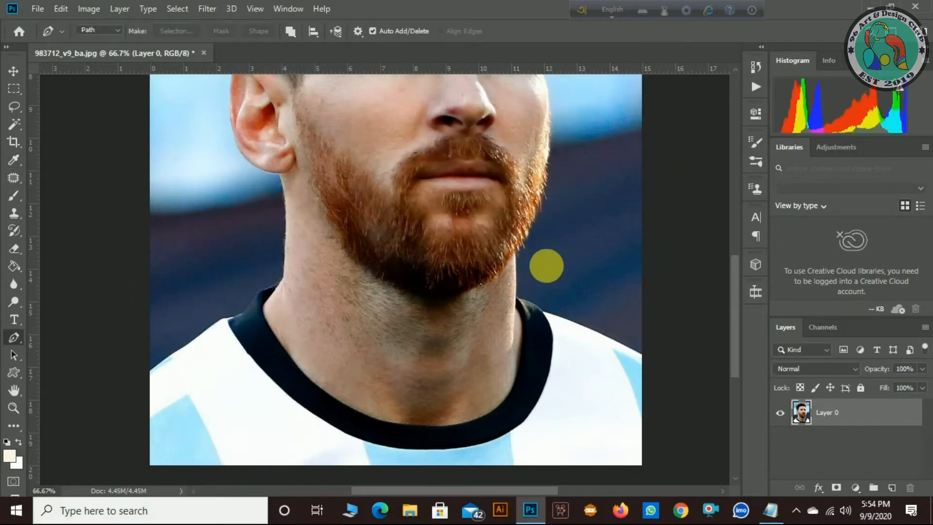
# Delete the selected background from Layer 0 and deselect.
pyautogui.press('Delete')
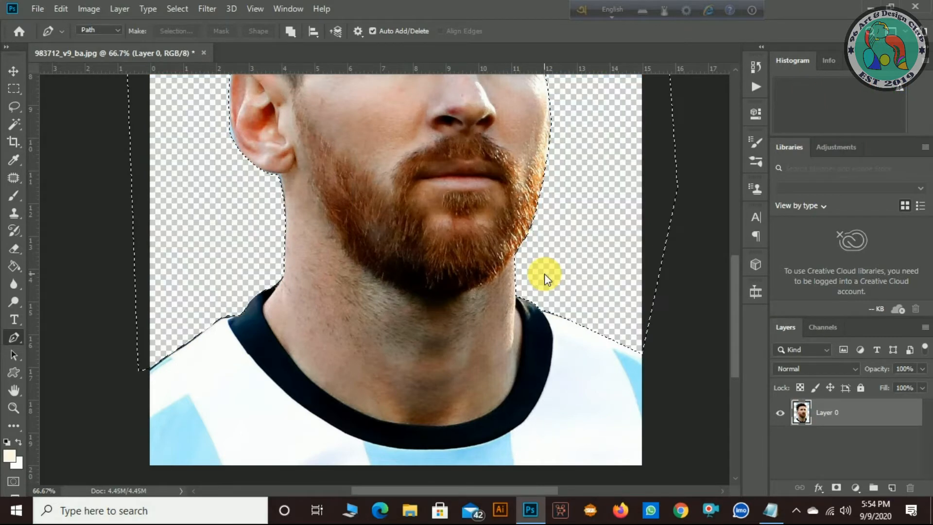
pyautogui.hotkey('ctrl', 'd')
pyautogui.scroll(10, 544, 275)
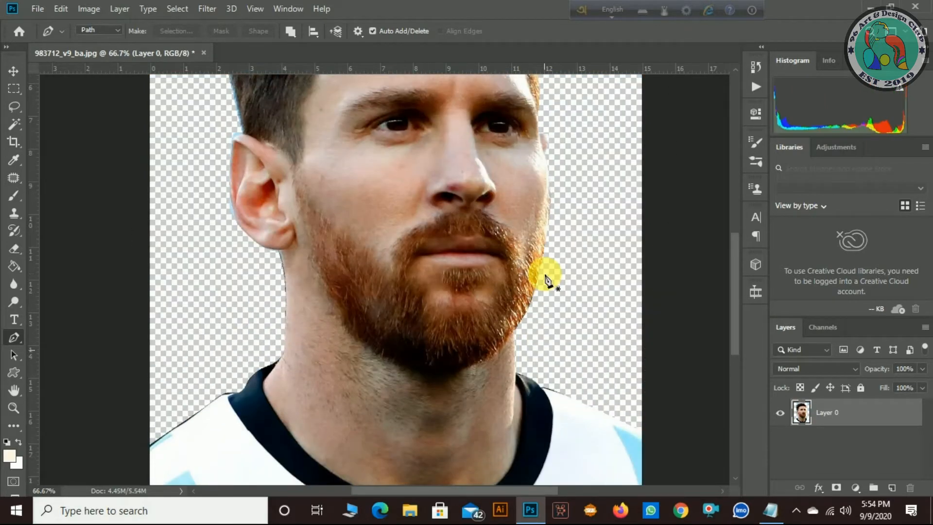
# Desaturate the cut-out portrait on Layer 0 to black and white.
pyautogui.hotkey('ctrl', '-')
pyautogui.hotkey('ctrl', '-')
pyautogui.hotkey('ctrl', '-')
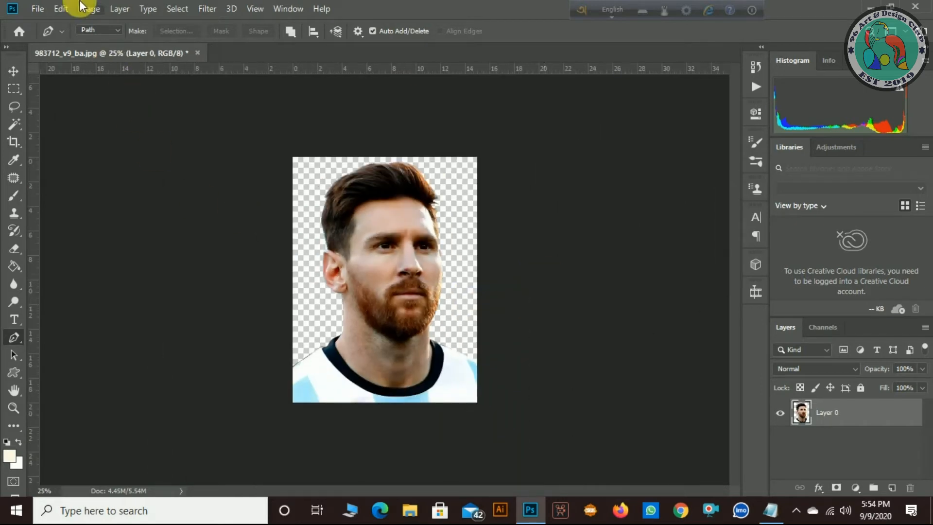
pyautogui.click(92, 7)
pyautogui.moveTo(104, 42)
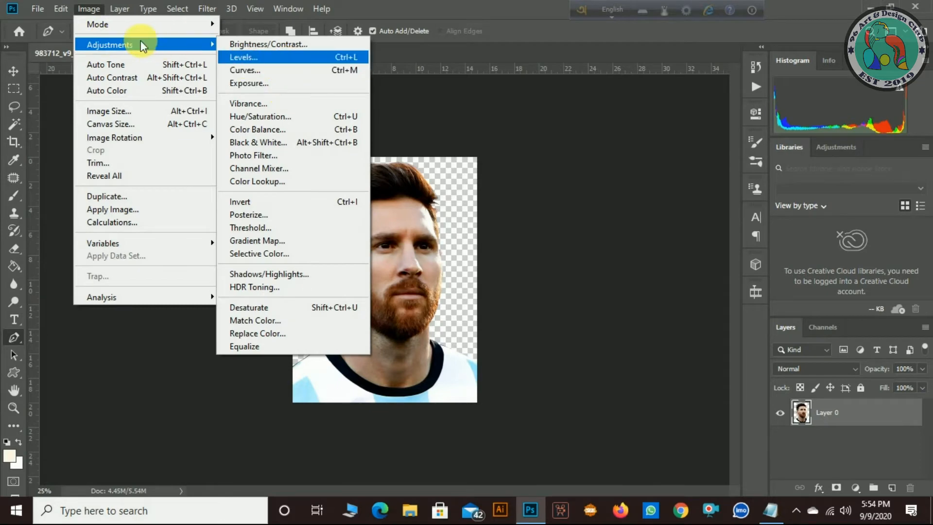
pyautogui.click(279, 56)
pyautogui.moveTo(190, 42)
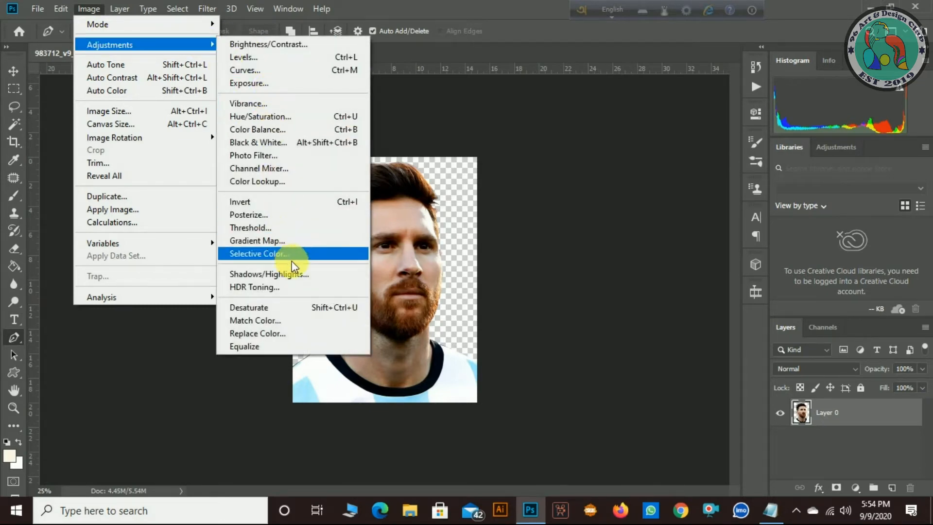
pyautogui.click(322, 308)
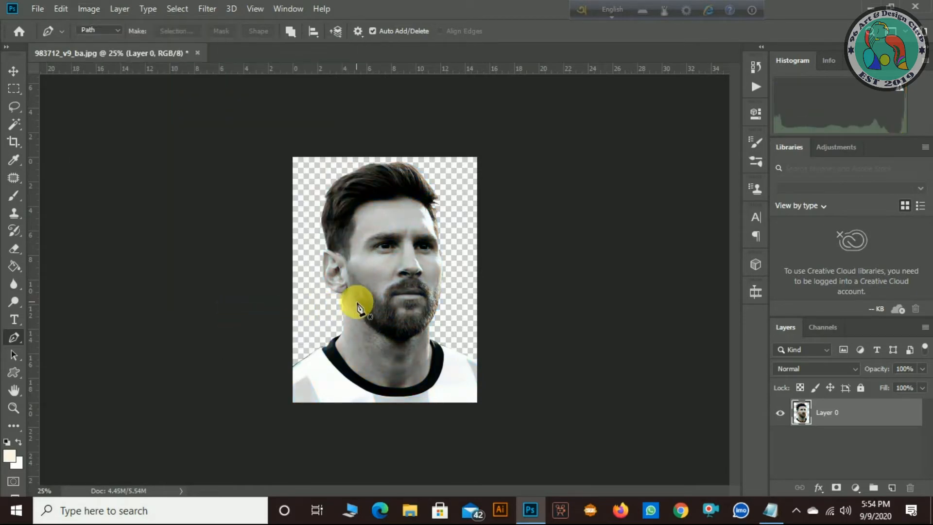
# Posterize the black-and-white portrait with 6 levels.
pyautogui.click(88, 11)
pyautogui.moveTo(117, 42)
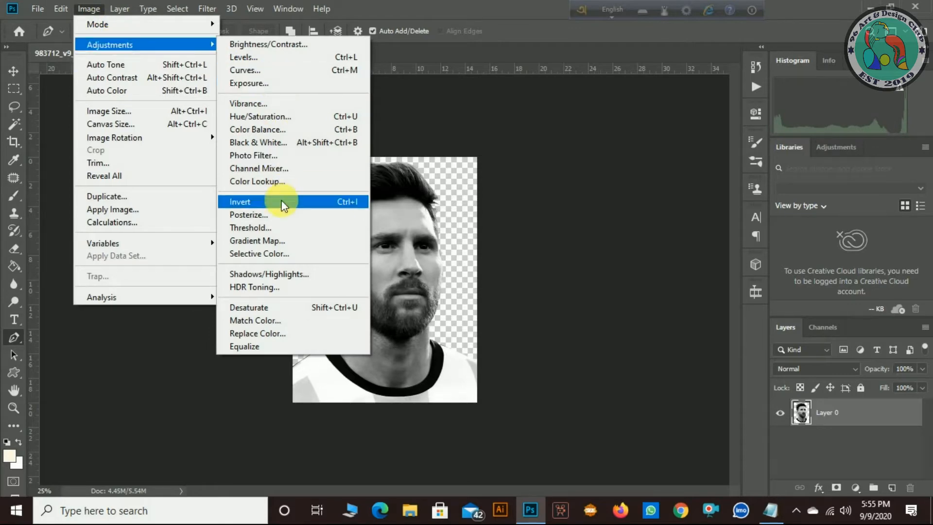
pyautogui.click(285, 216)
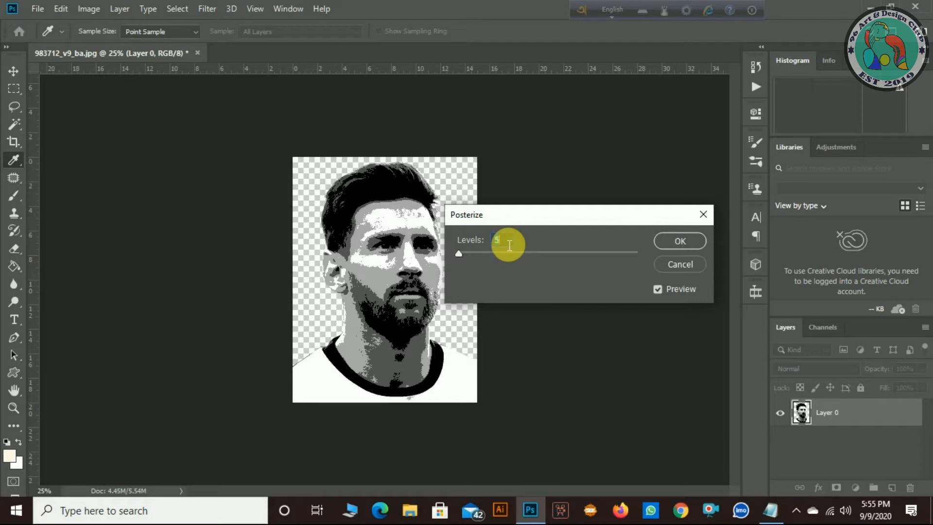
pyautogui.press('Up')
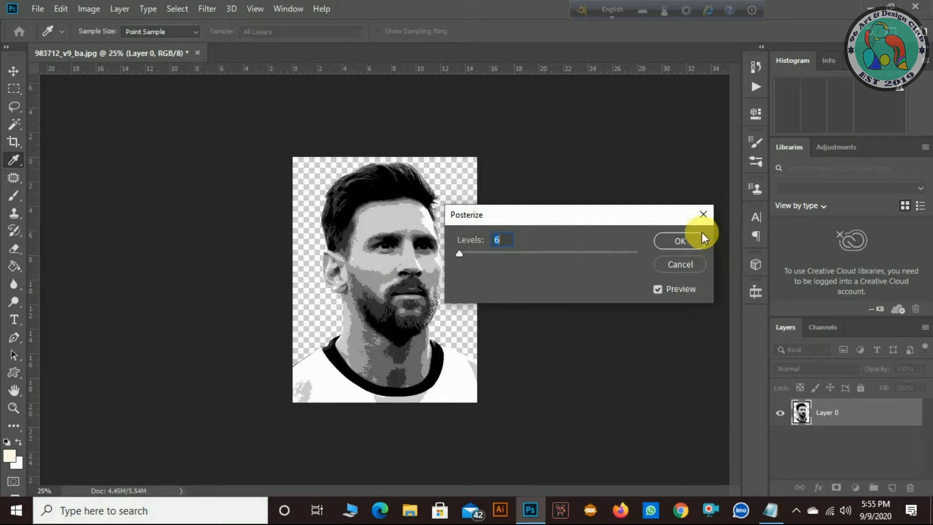
pyautogui.click(679, 241)
pyautogui.press('p')
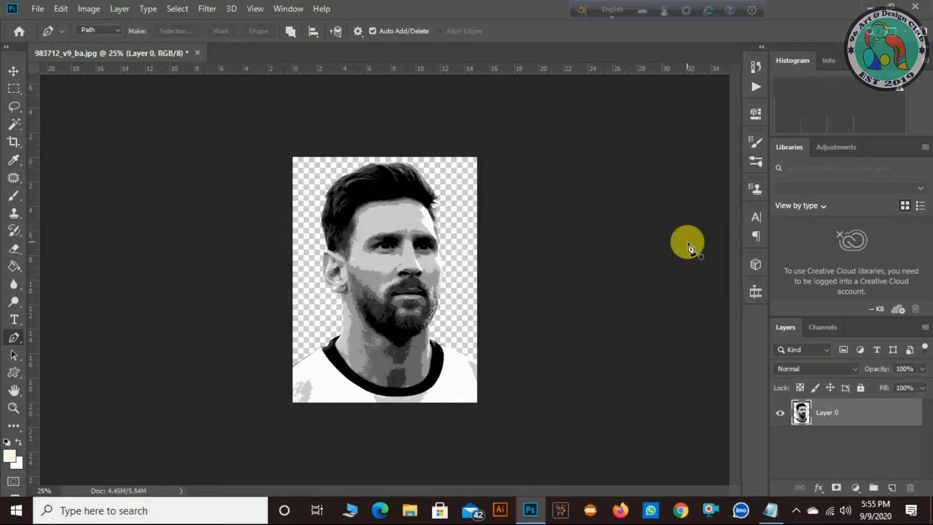
# Start a Gradient Map adjustment on the posterized portrait and open its gradient for editing.
pyautogui.click(88, 11)
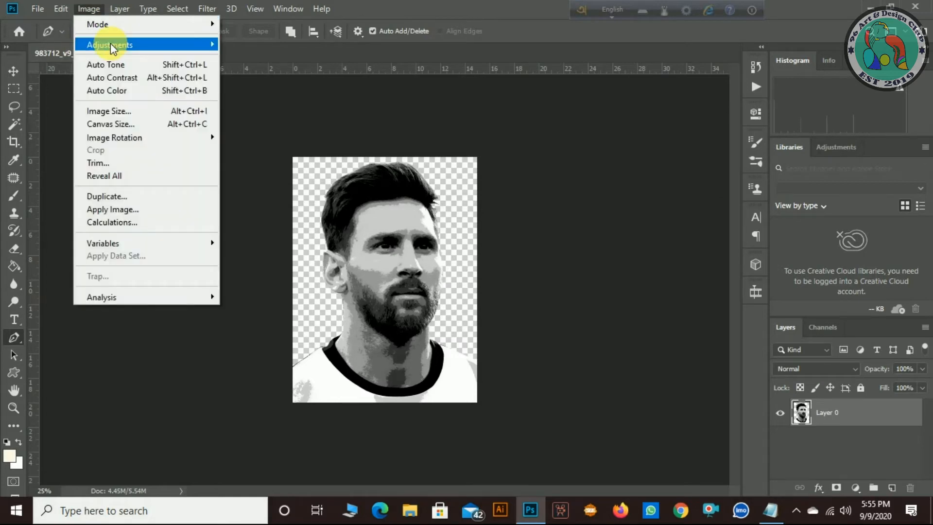
pyautogui.moveTo(115, 44)
pyautogui.click(302, 242)
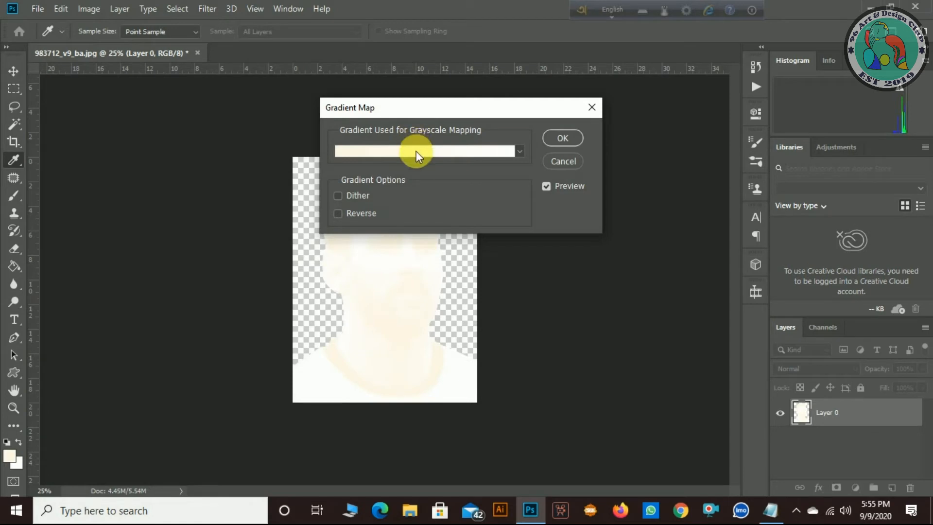
pyautogui.click(422, 147)
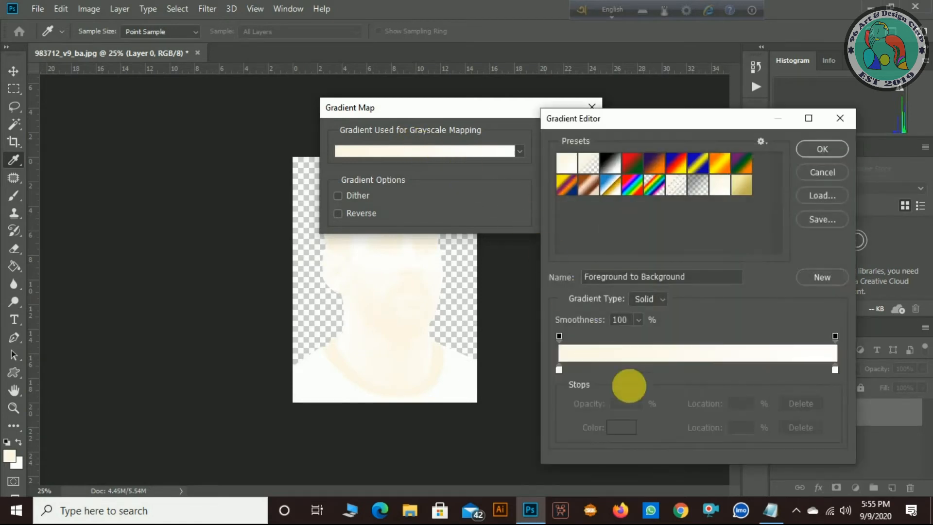
# Switch to Notepad, narrow its window beside the gradient dialogs, and copy the color code 00324d.
pyautogui.click(772, 510)
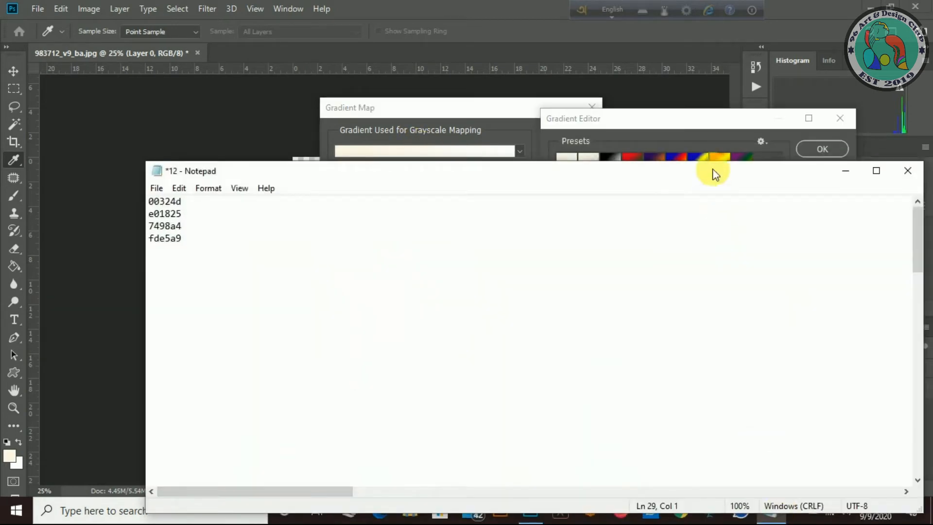
pyautogui.moveTo(923, 289); pyautogui.dragTo(281, 274)
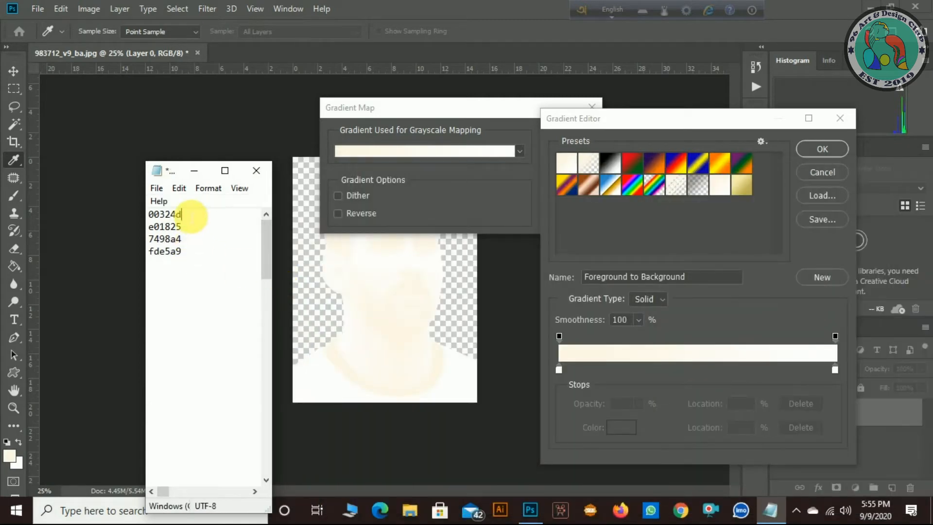
pyautogui.moveTo(191, 214); pyautogui.dragTo(133, 219)
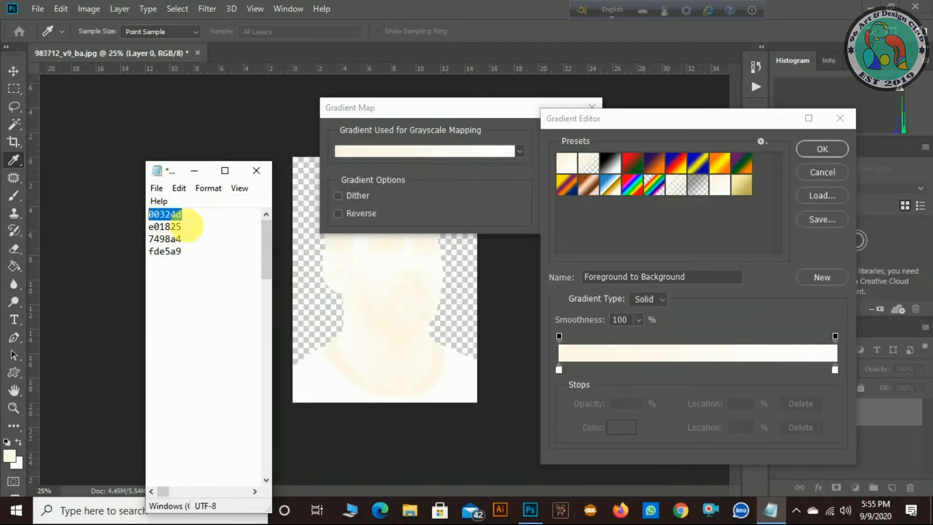
pyautogui.rightClick(177, 214)
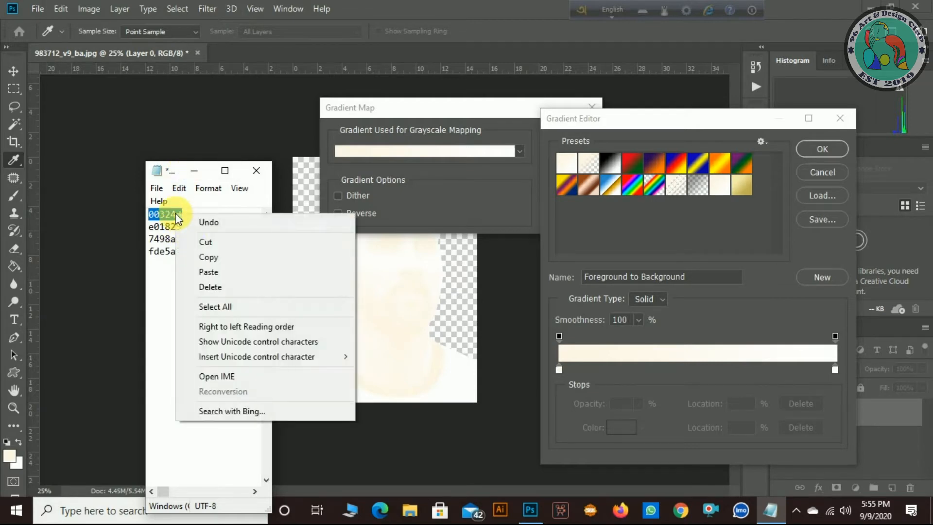
pyautogui.click(202, 259)
# Set the starting color stop of the gradient to the copied dark blue 00324d.
pyautogui.click(559, 371)
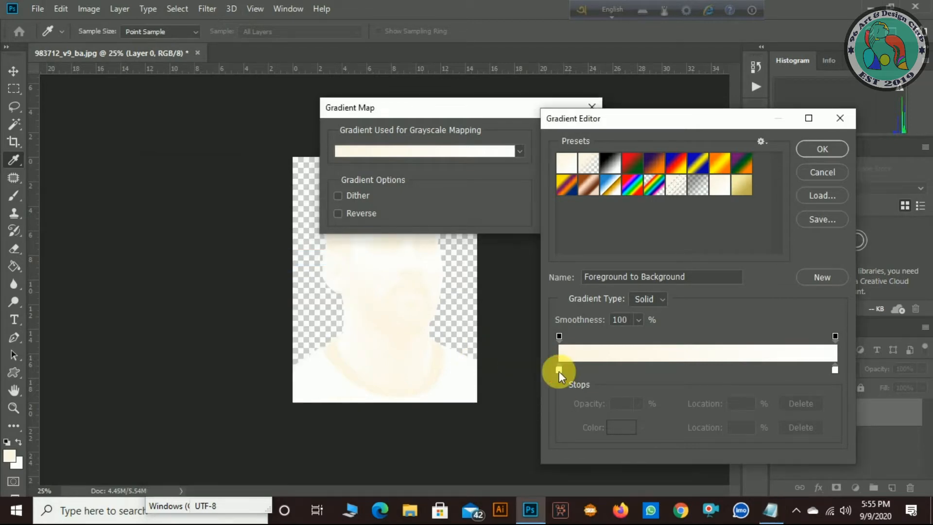
pyautogui.doubleClick(558, 371)
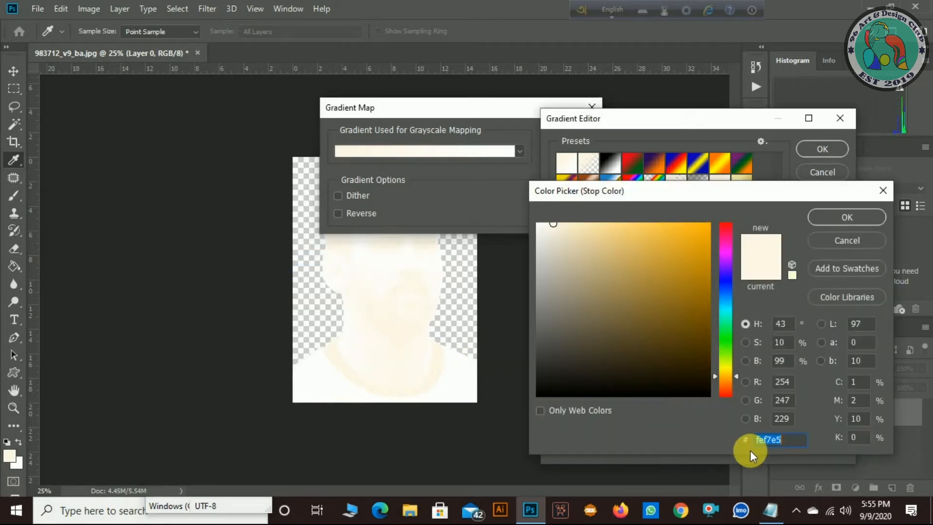
pyautogui.rightClick(789, 439)
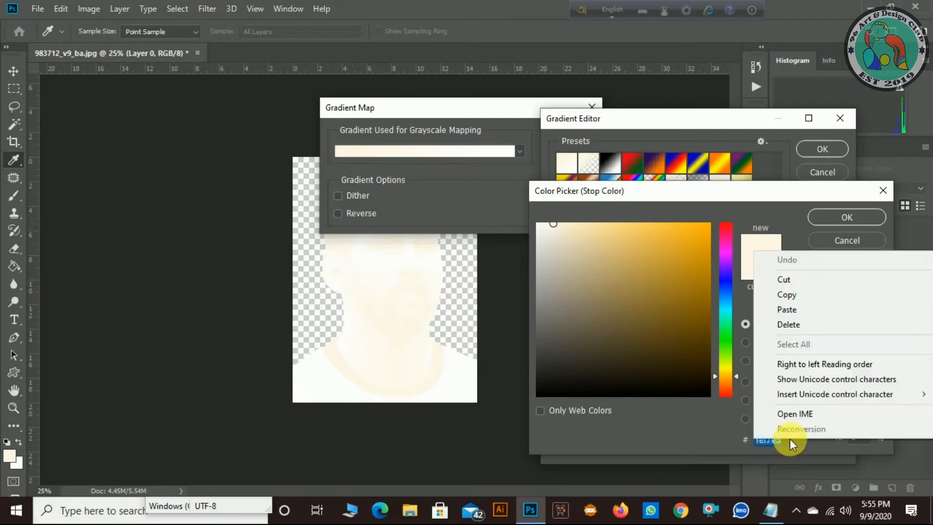
pyautogui.click(815, 309)
pyautogui.click(842, 220)
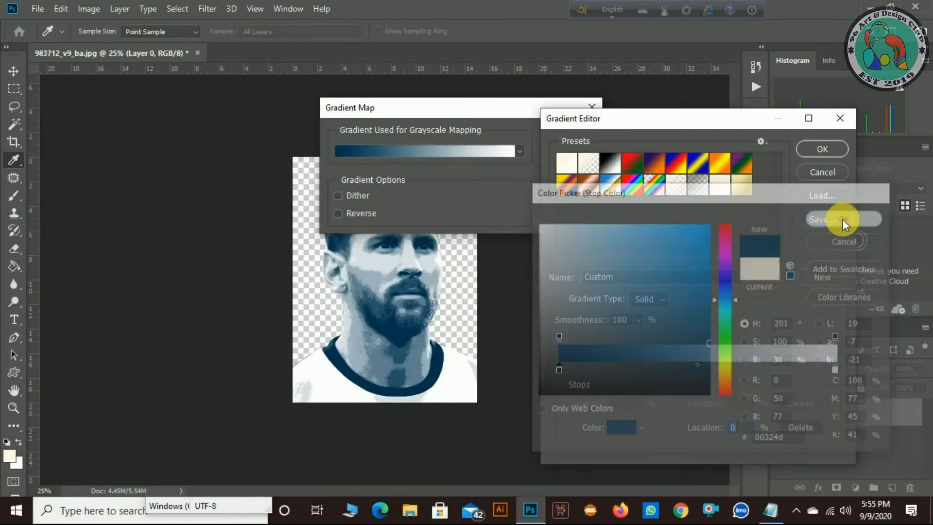
# Add a second color stop to the gradient and set its location to 25%.
pyautogui.click(629, 370)
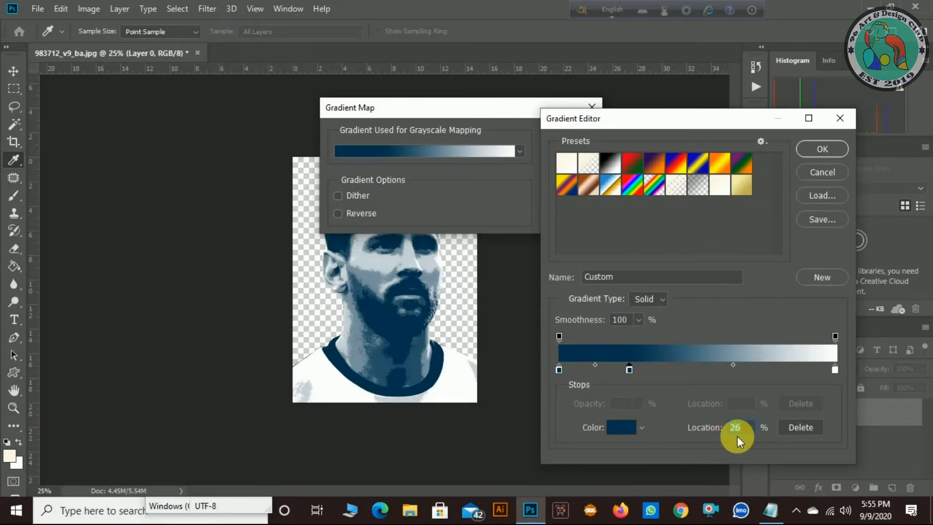
pyautogui.press('Delete')
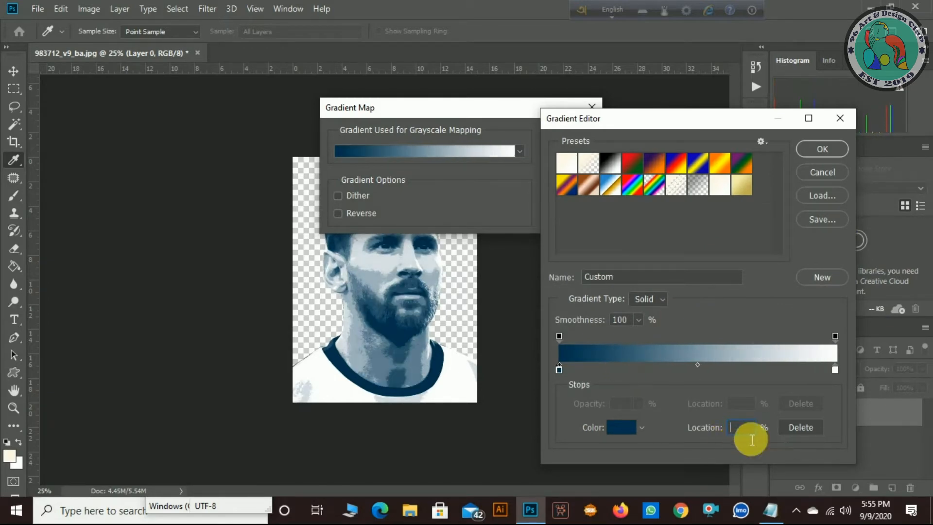
pyautogui.write('25')
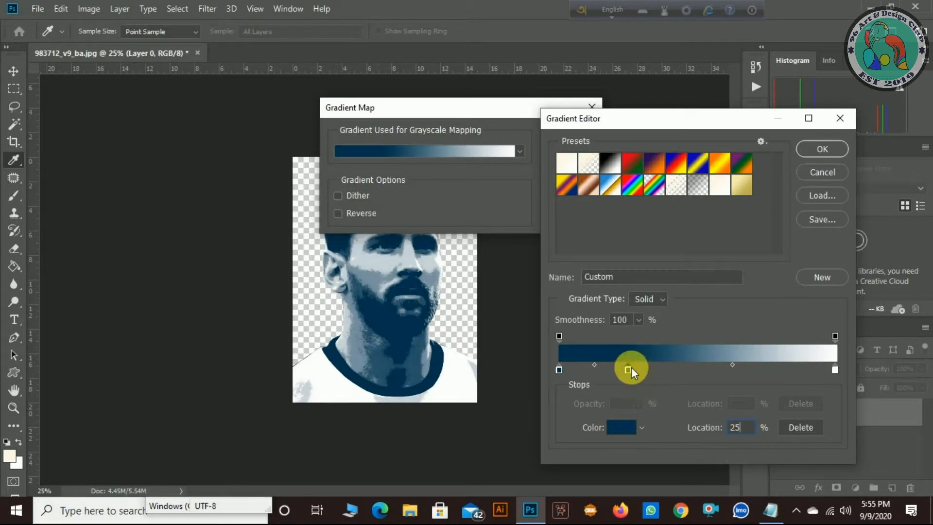
# Copy the color code e01825 from Notepad and apply it to the gradient's 25% stop.
pyautogui.click(770, 510)
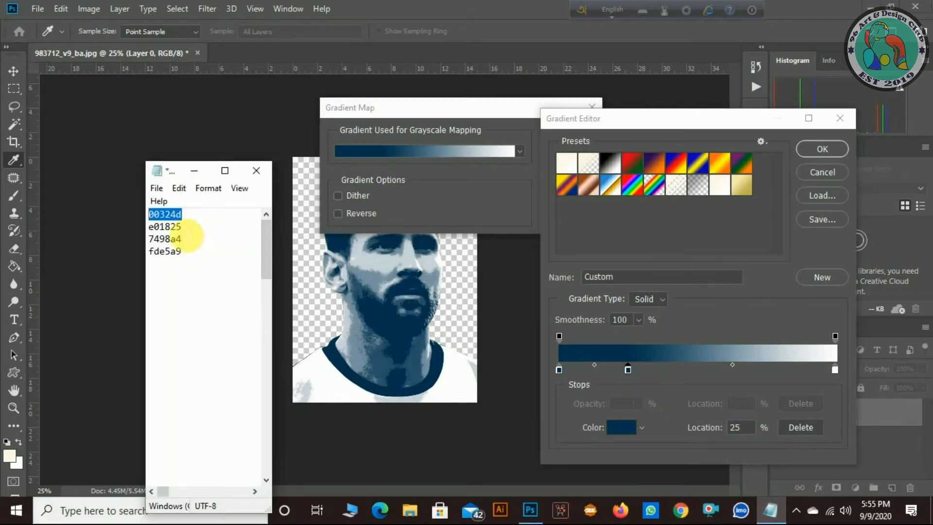
pyautogui.doubleClick(178, 227)
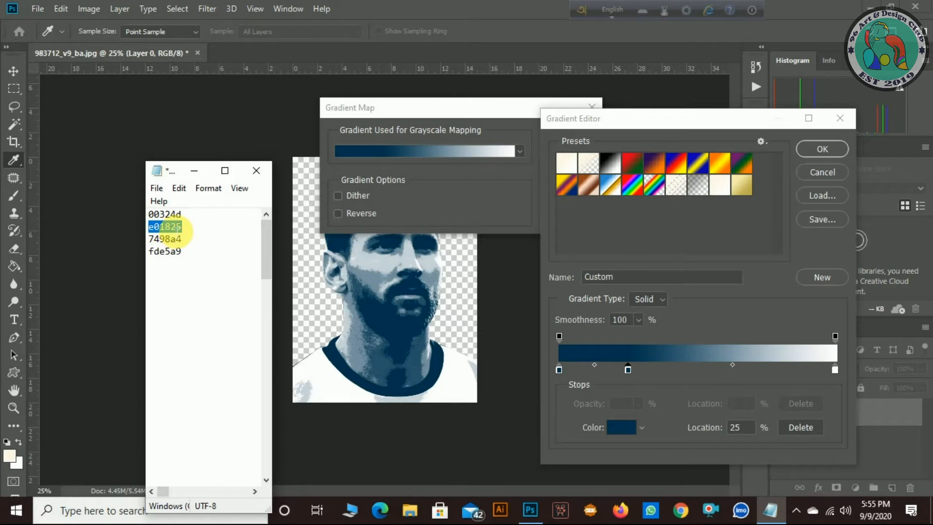
pyautogui.rightClick(180, 227)
pyautogui.click(206, 267)
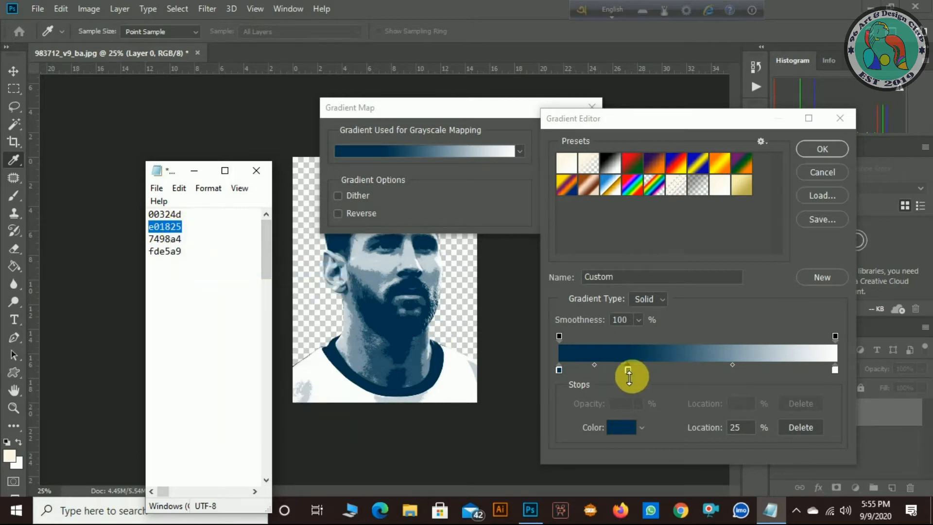
pyautogui.click(631, 375)
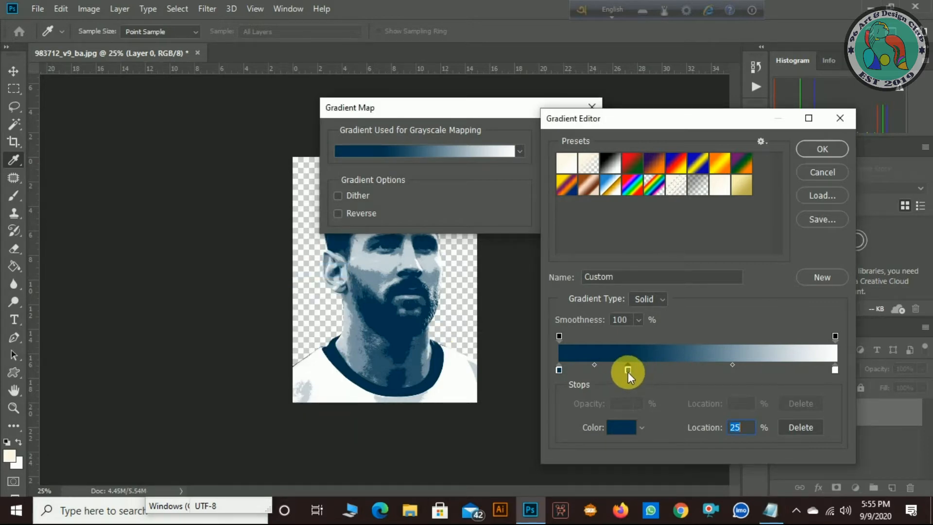
pyautogui.doubleClick(627, 372)
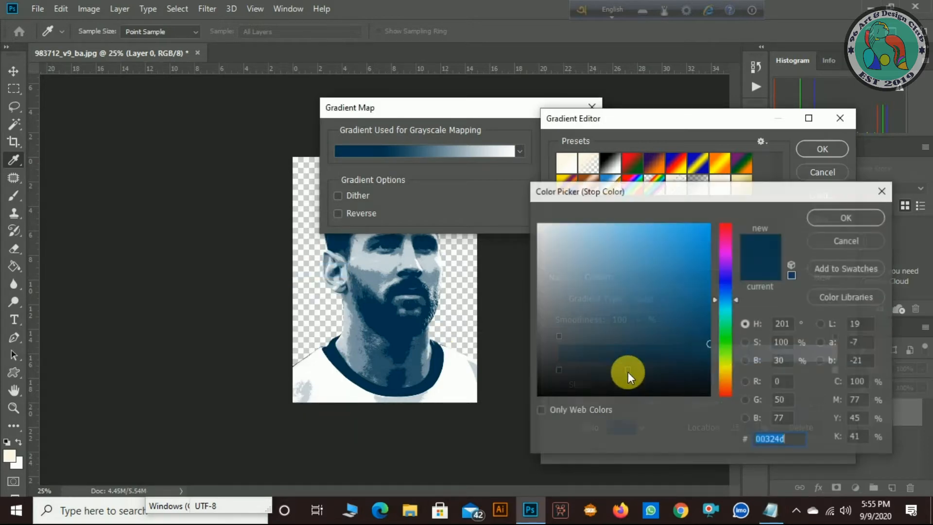
pyautogui.rightClick(793, 439)
pyautogui.click(833, 310)
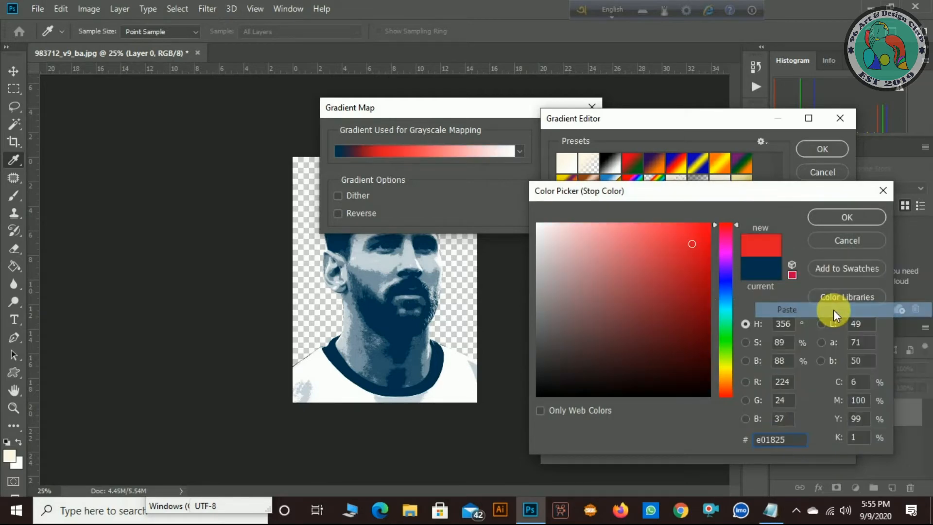
pyautogui.click(831, 218)
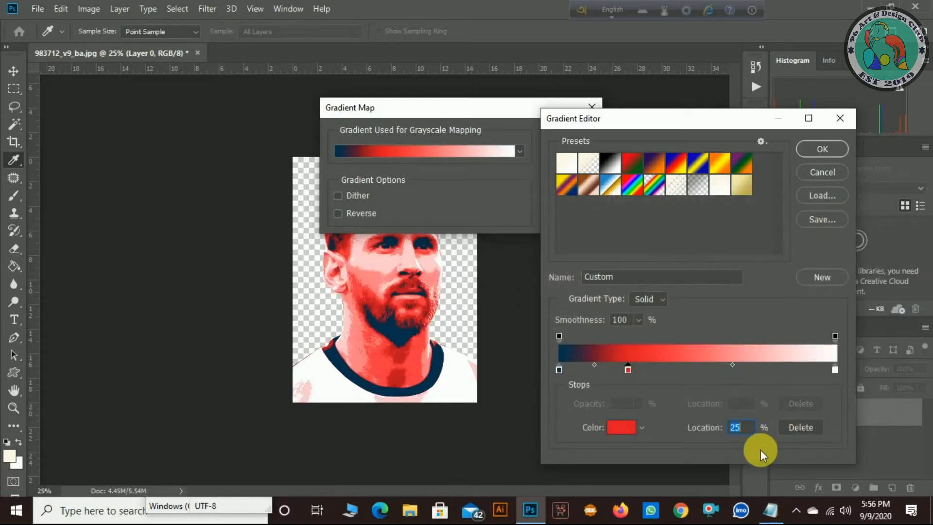
# Add a color stop at the gradient's 50% location, open its color, and copy the code 7498a4 from Notepad.
pyautogui.click(697, 370)
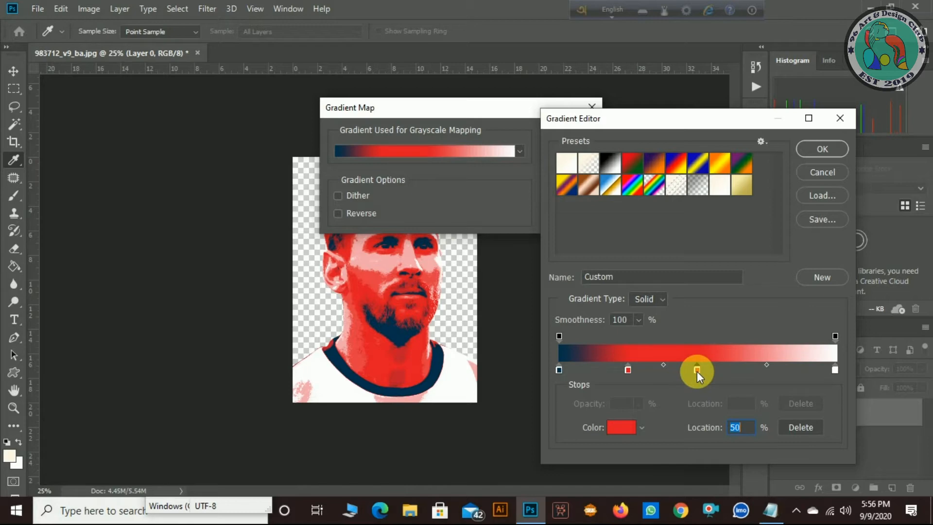
pyautogui.doubleClick(697, 370)
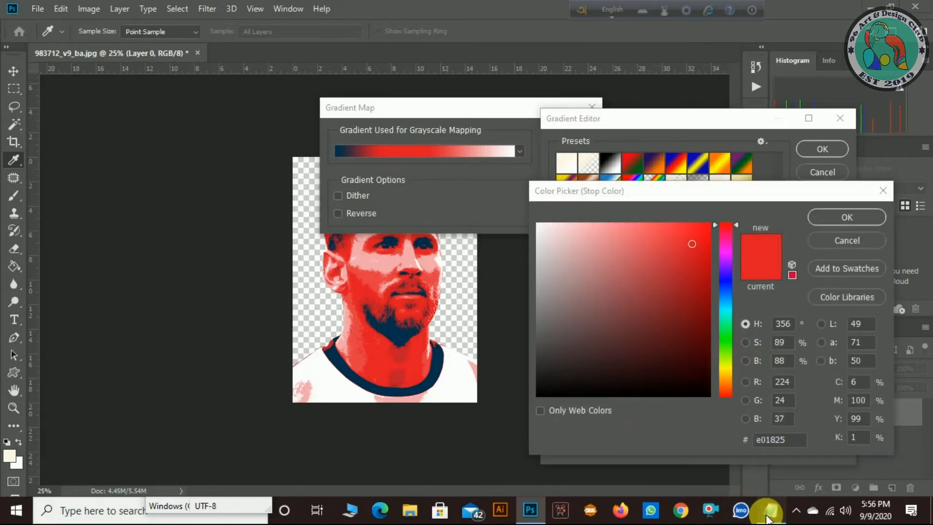
pyautogui.click(770, 509)
pyautogui.moveTo(186, 239); pyautogui.dragTo(125, 242)
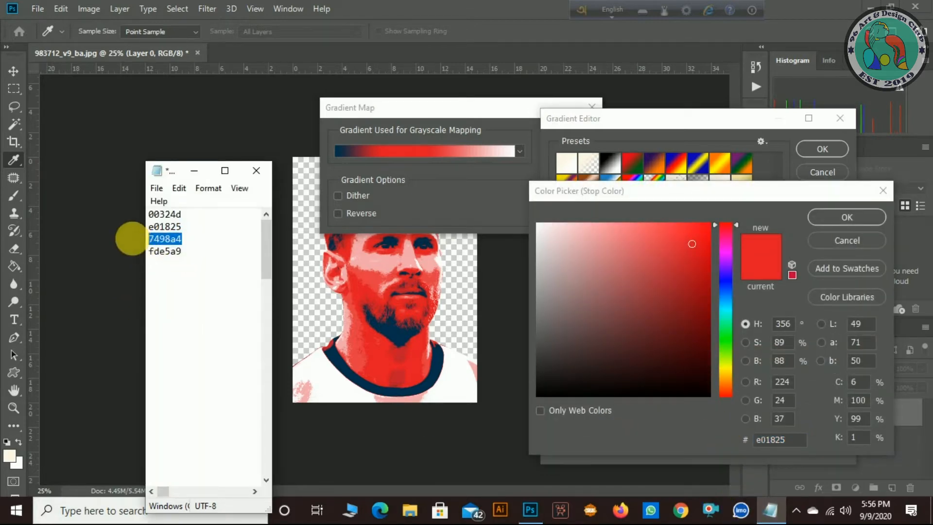
pyautogui.rightClick(161, 240)
pyautogui.click(188, 283)
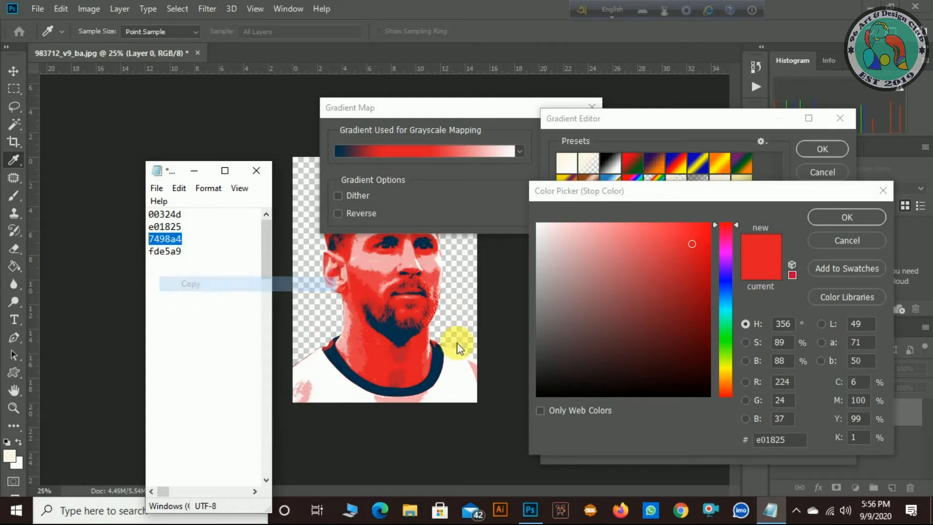
# Set the gradient's 50% stop to the copied color 7498a4.
pyautogui.moveTo(798, 443); pyautogui.dragTo(718, 432)
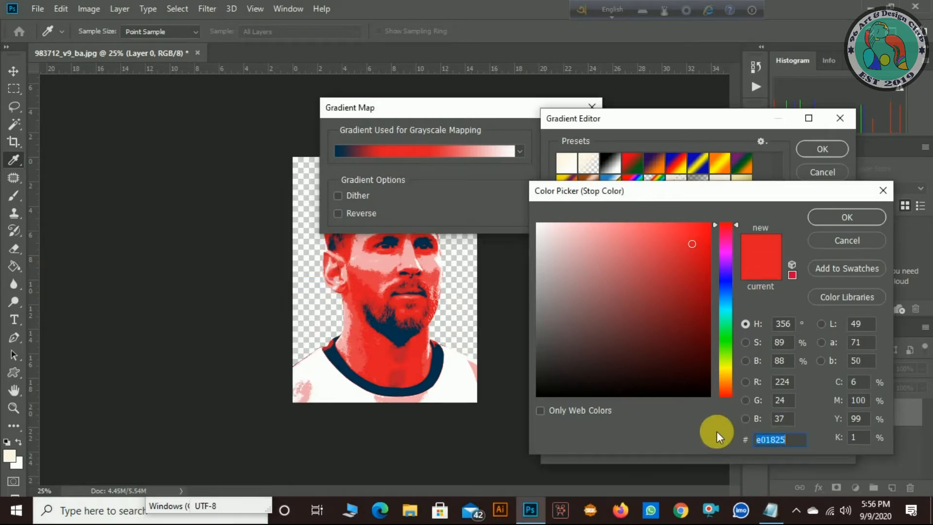
pyautogui.rightClick(771, 438)
pyautogui.click(799, 311)
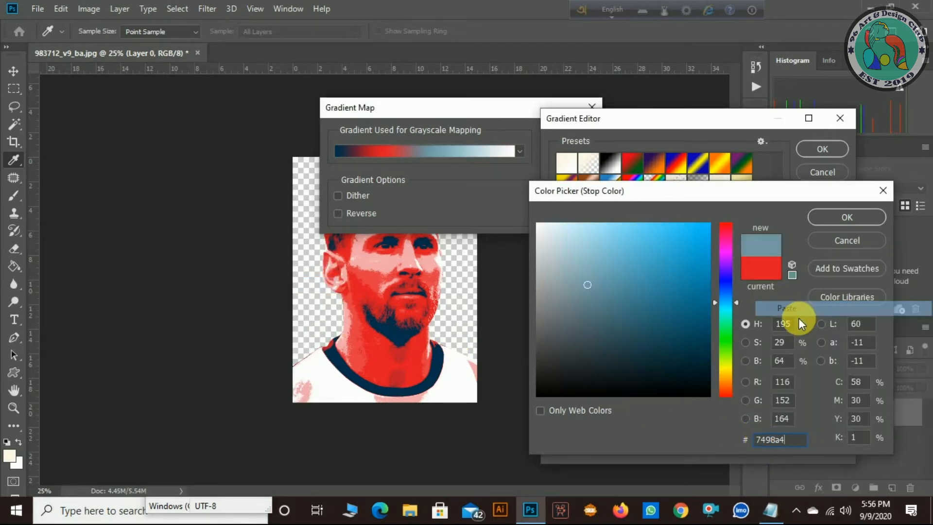
pyautogui.click(845, 214)
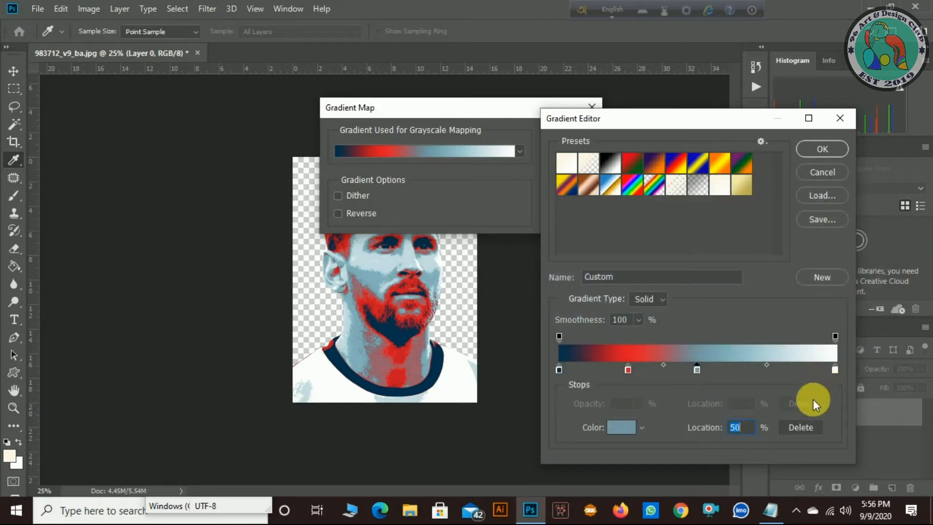
# Add another color stop at the gradient's 75% location and copy the color code fde5a9 from Notepad.
pyautogui.click(761, 368)
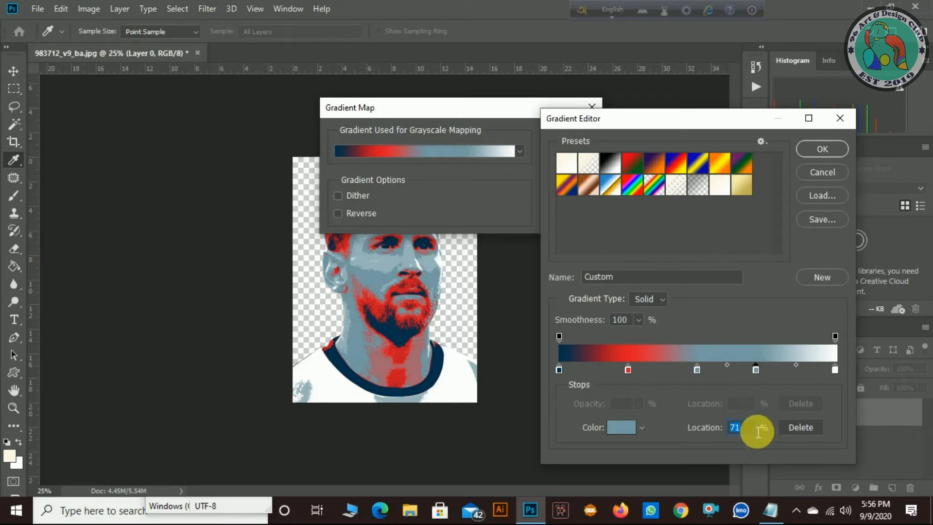
pyautogui.write('75')
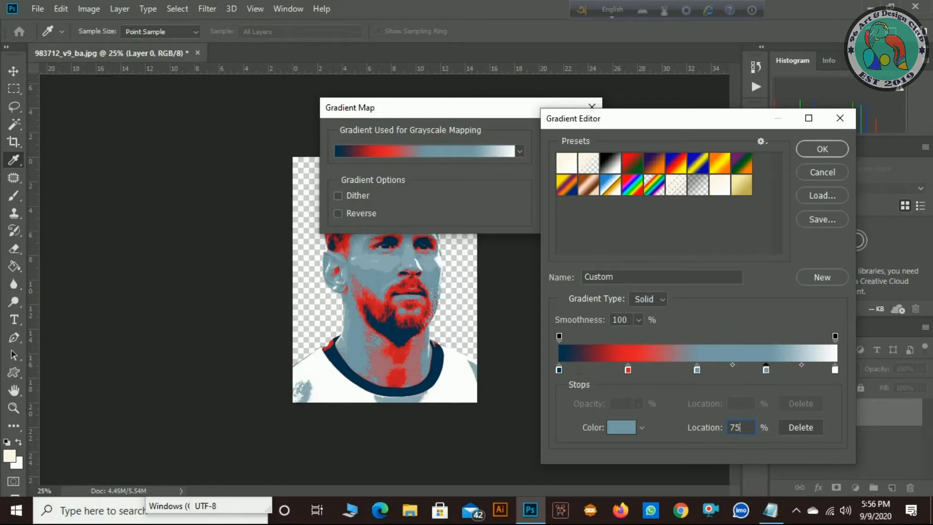
pyautogui.click(771, 515)
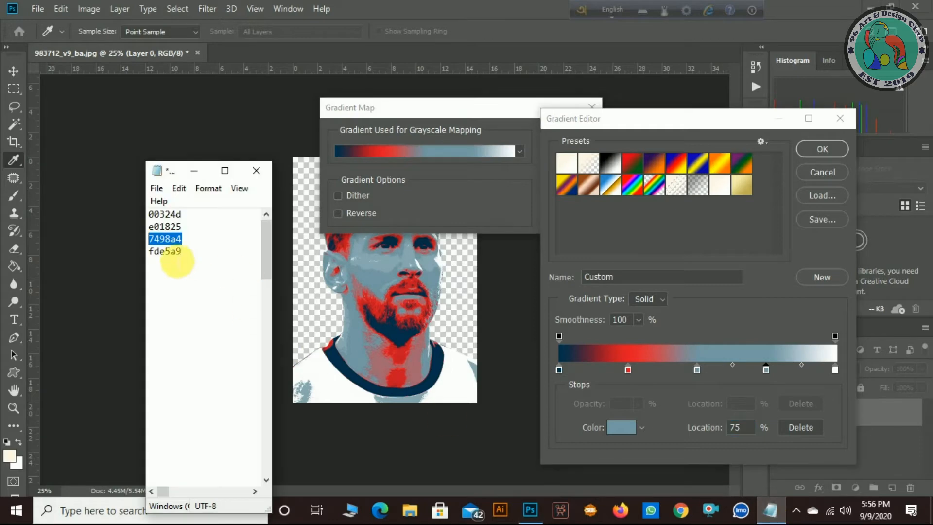
pyautogui.moveTo(189, 258); pyautogui.dragTo(125, 250)
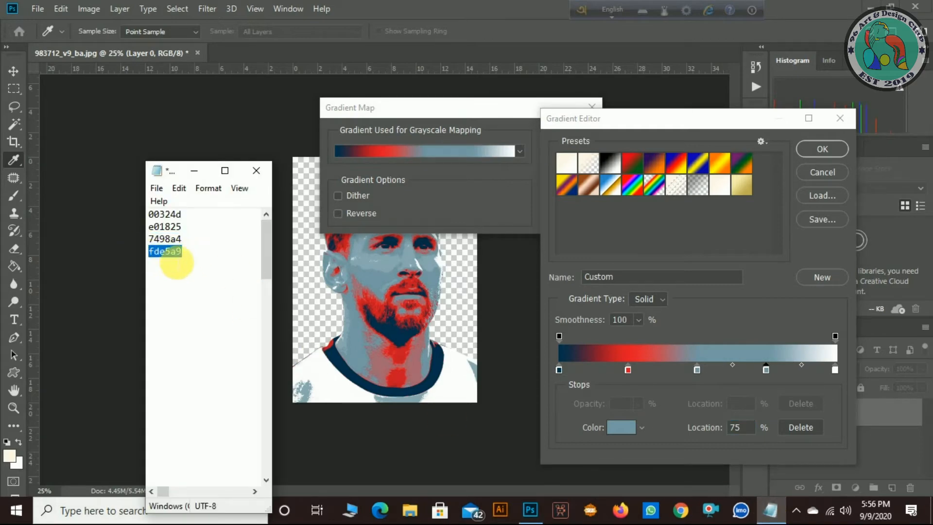
pyautogui.rightClick(173, 255)
pyautogui.click(211, 301)
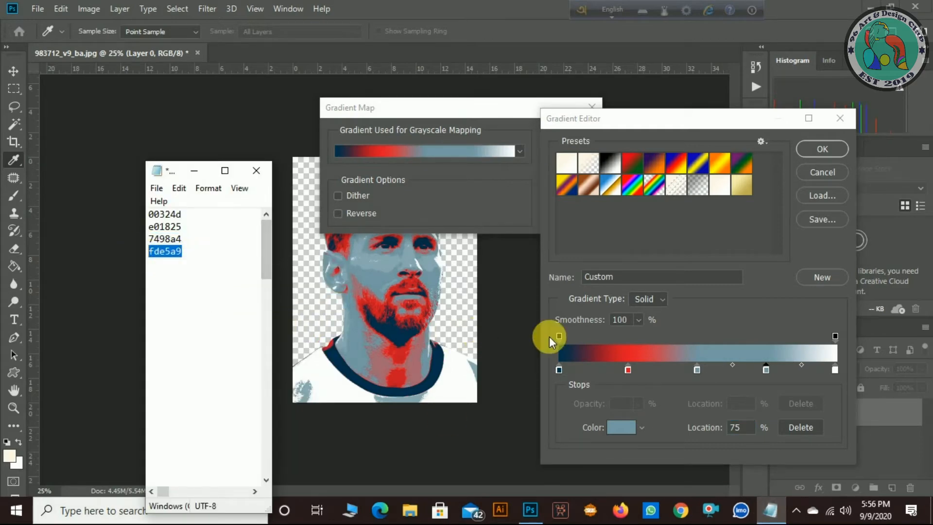
# Set the gradient's 75% stop to the copied color fde5a9.
pyautogui.click(765, 368)
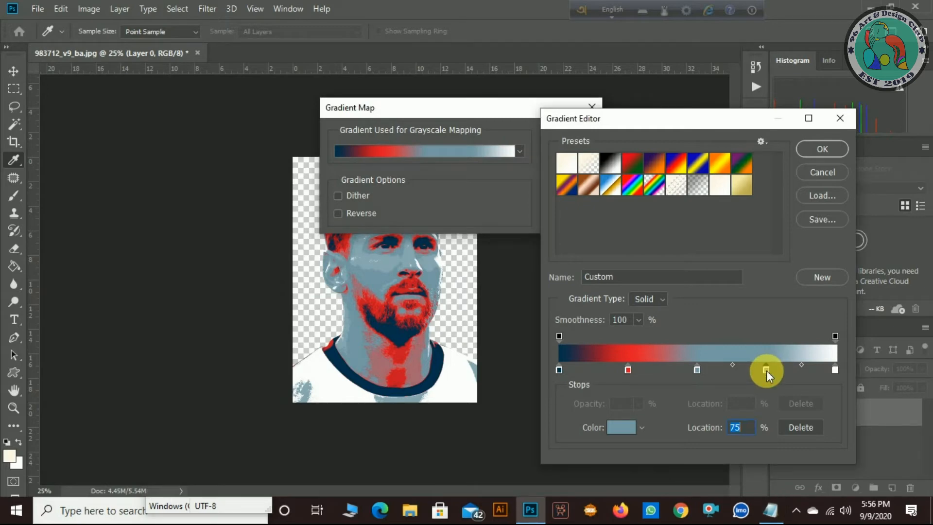
pyautogui.doubleClick(766, 371)
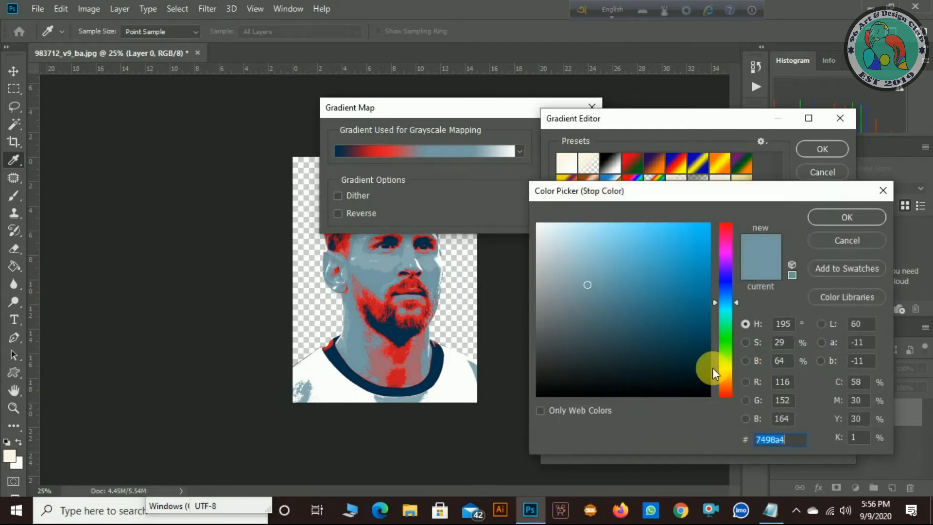
pyautogui.rightClick(798, 444)
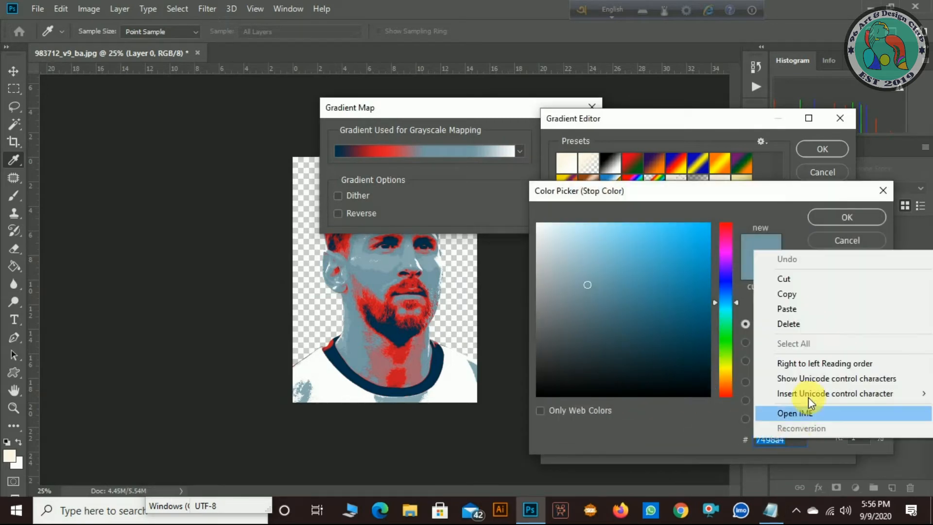
pyautogui.click(814, 307)
pyautogui.click(846, 214)
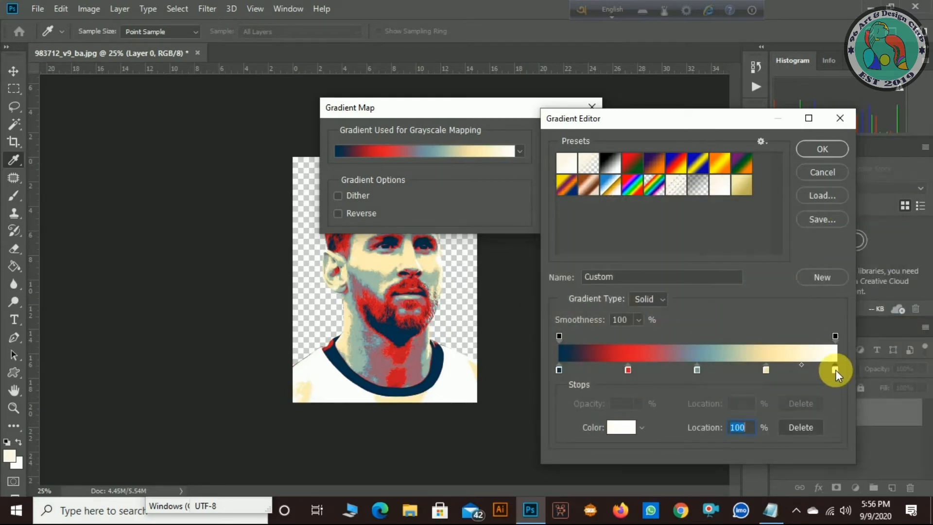
# Set the gradient's end stop at 100% to fde5a9 and apply the gradient map to the portrait.
pyautogui.doubleClick(835, 369)
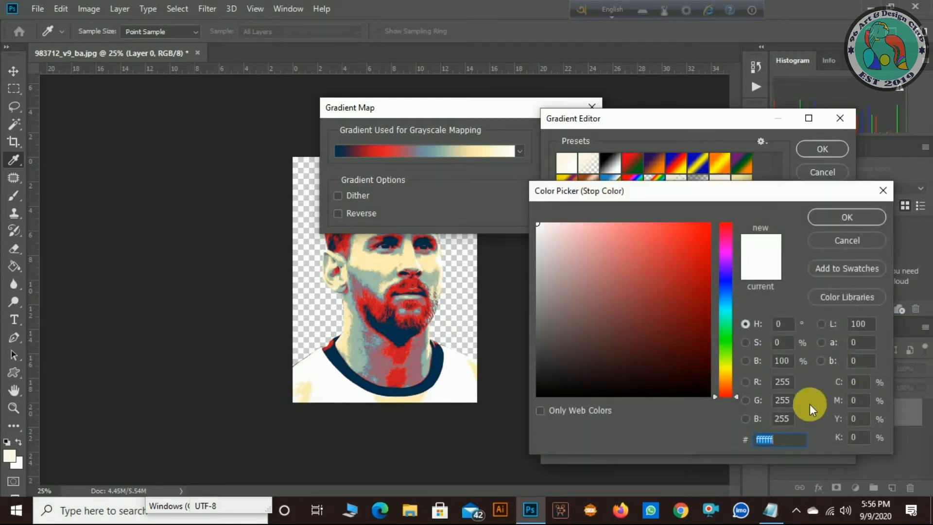
pyautogui.rightClick(795, 442)
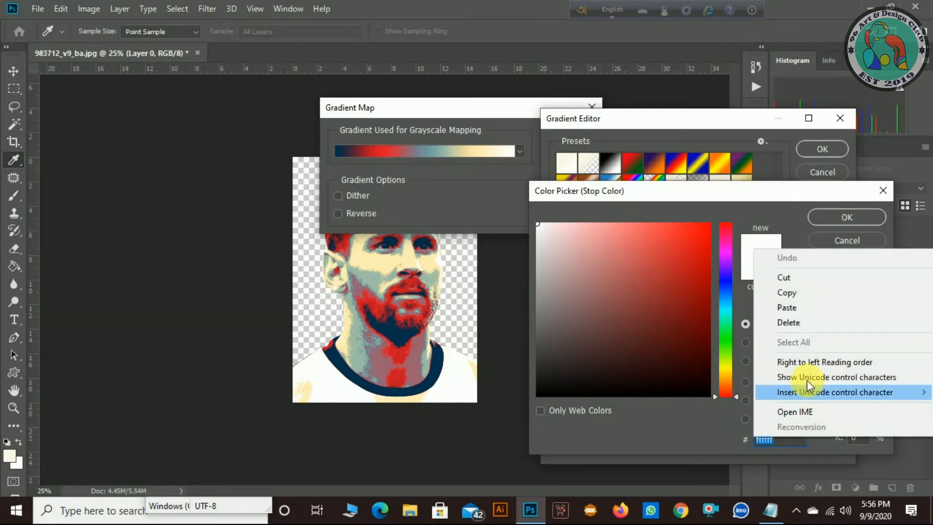
pyautogui.click(812, 310)
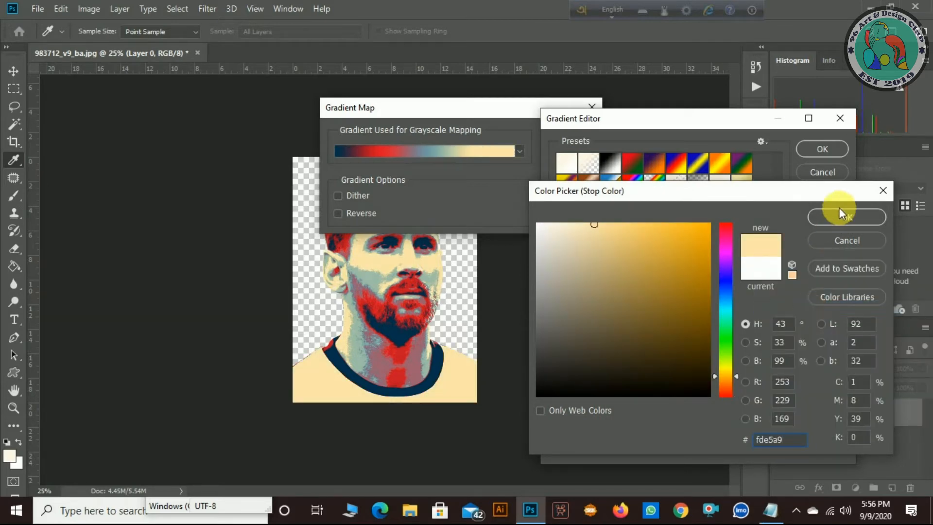
pyautogui.click(847, 220)
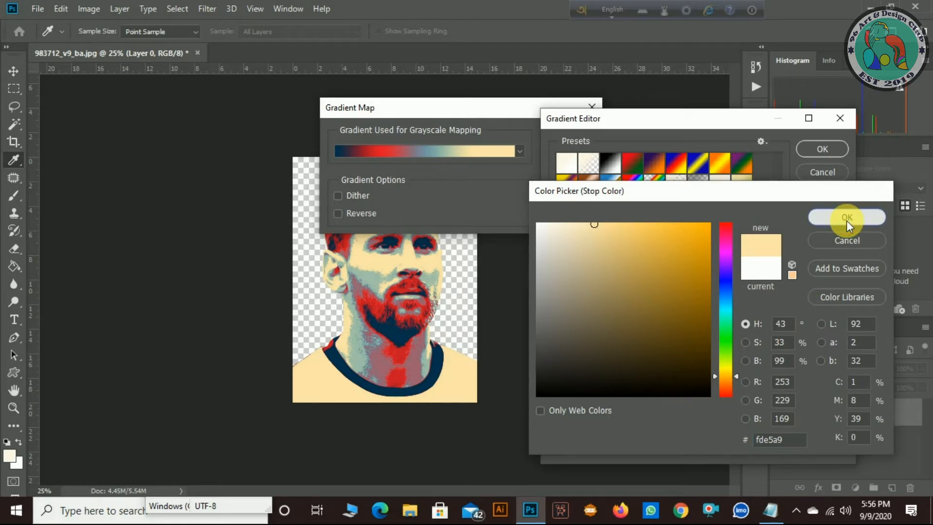
pyautogui.click(830, 147)
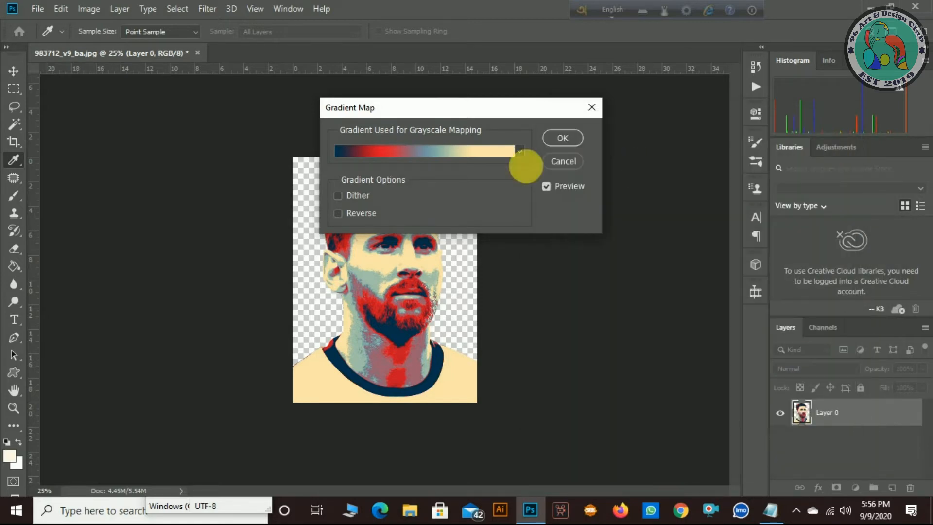
pyautogui.click(561, 137)
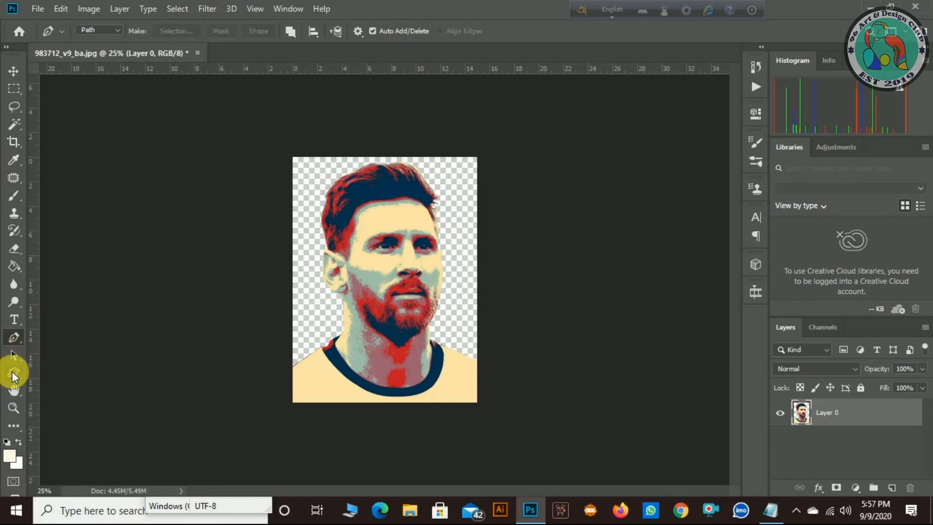
# Set up the Rectangle tool with the dark blue fill 00324d sampled from the shirt collar and no stroke.
pyautogui.moveTo(13, 376); pyautogui.dragTo(58, 373)
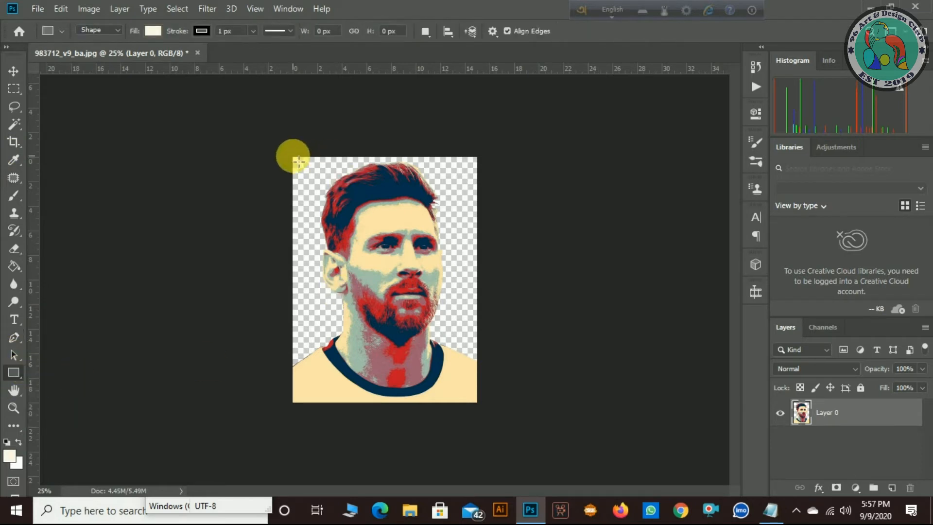
pyautogui.click(151, 31)
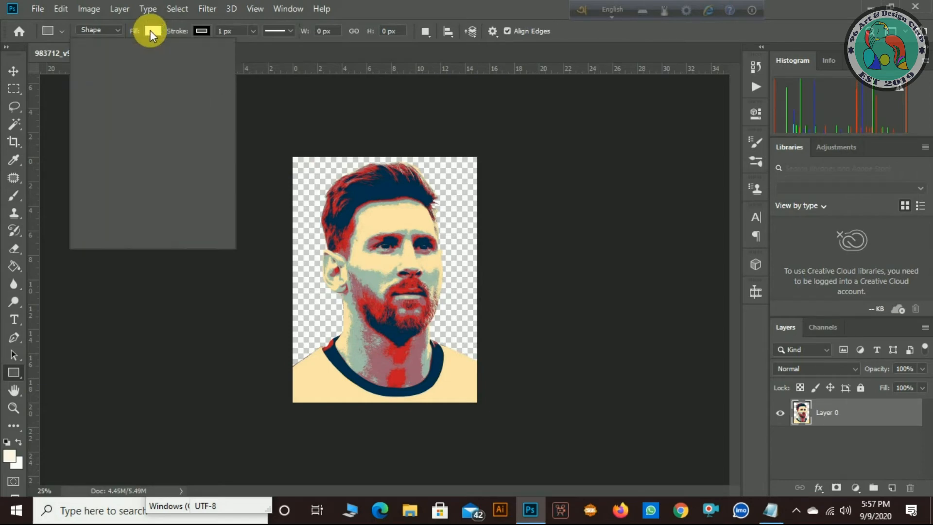
pyautogui.click(218, 59)
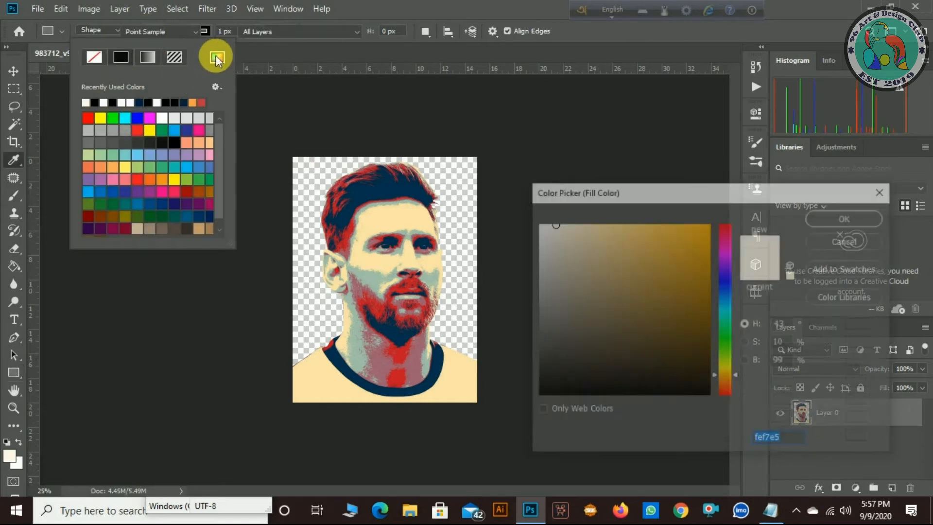
pyautogui.click(436, 387)
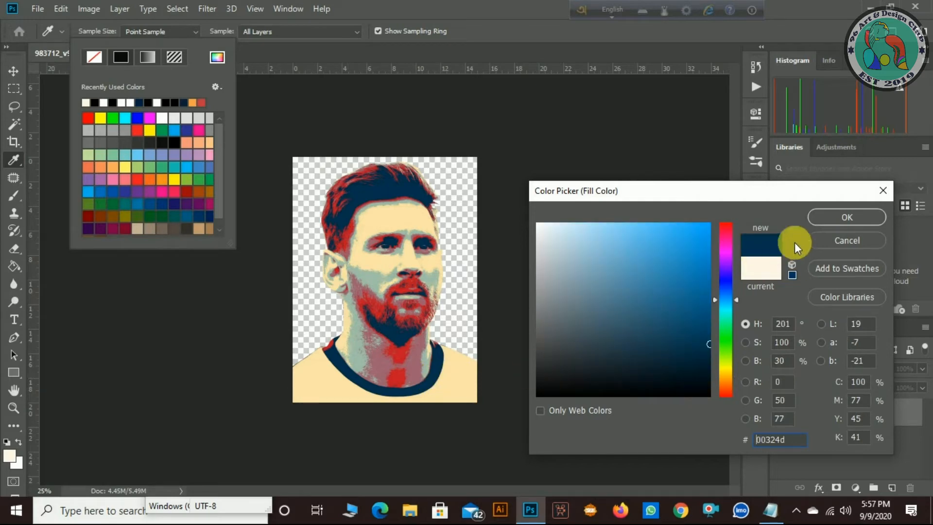
pyautogui.click(834, 217)
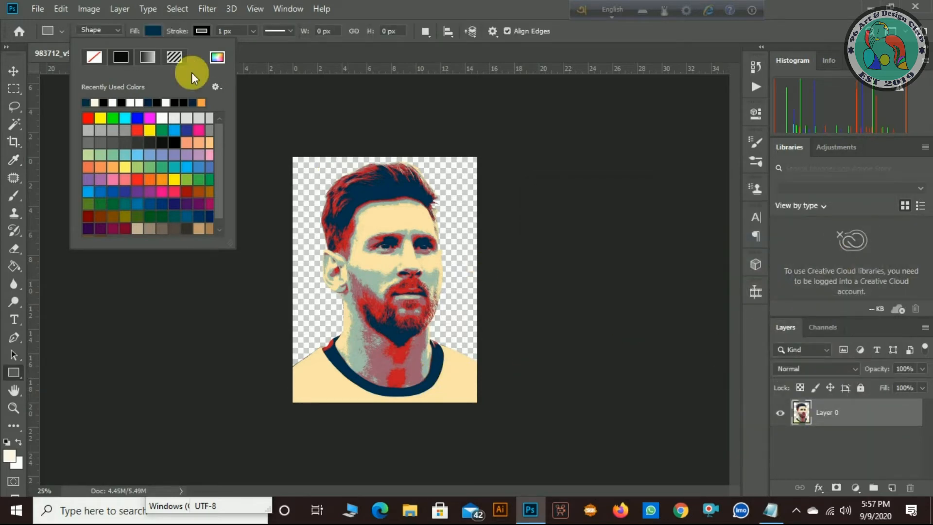
pyautogui.click(203, 32)
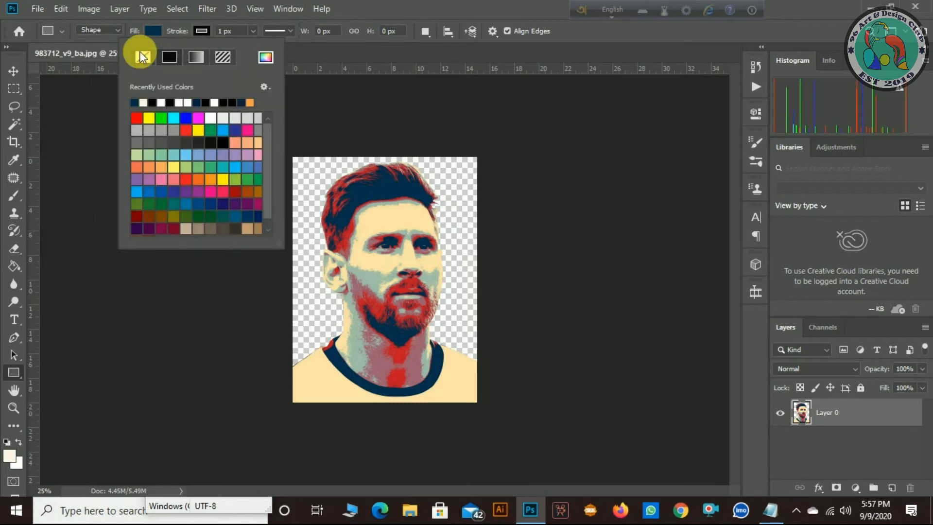
# Draw a rectangle about 592 by 1456 px over the canvas's left half and place it beneath the portrait layer.
pyautogui.click(298, 162)
pyautogui.moveTo(308, 170)
pyautogui.mouseDown()
pyautogui.moveTo(386, 412)
pyautogui.moveTo(394, 400)
pyautogui.moveTo(400, 409)
pyautogui.mouseUp()
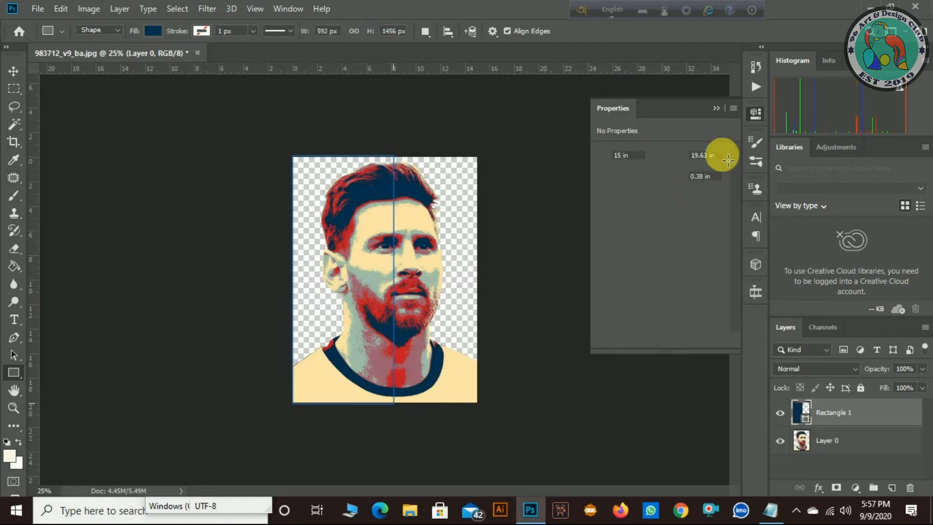
pyautogui.click(717, 106)
pyautogui.moveTo(859, 440); pyautogui.dragTo(861, 412)
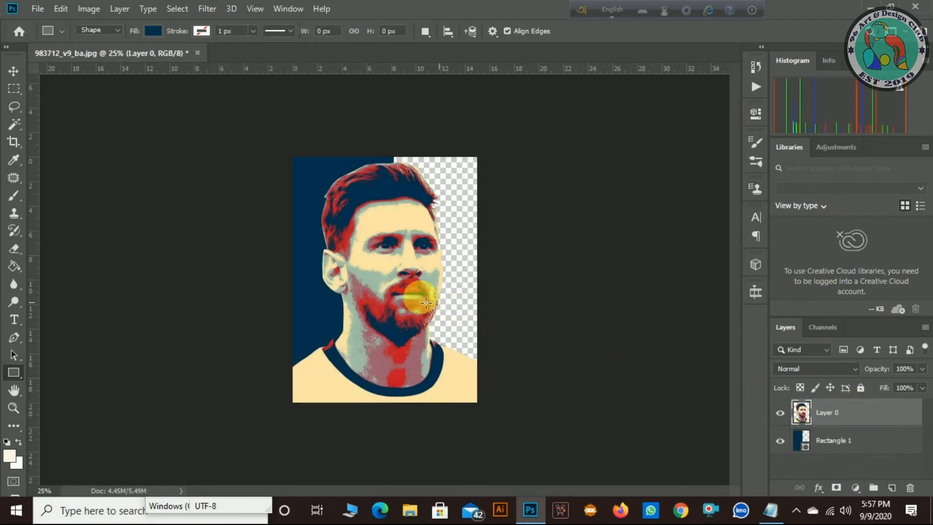
# Duplicate the dark blue rectangle and place the copy over the right half of the canvas, behind the portrait.
pyautogui.click(13, 70)
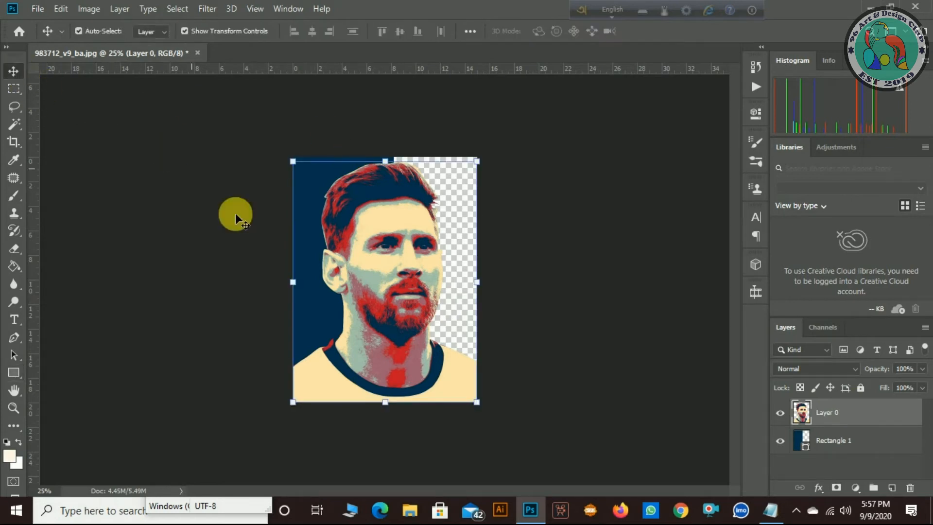
pyautogui.click(320, 321)
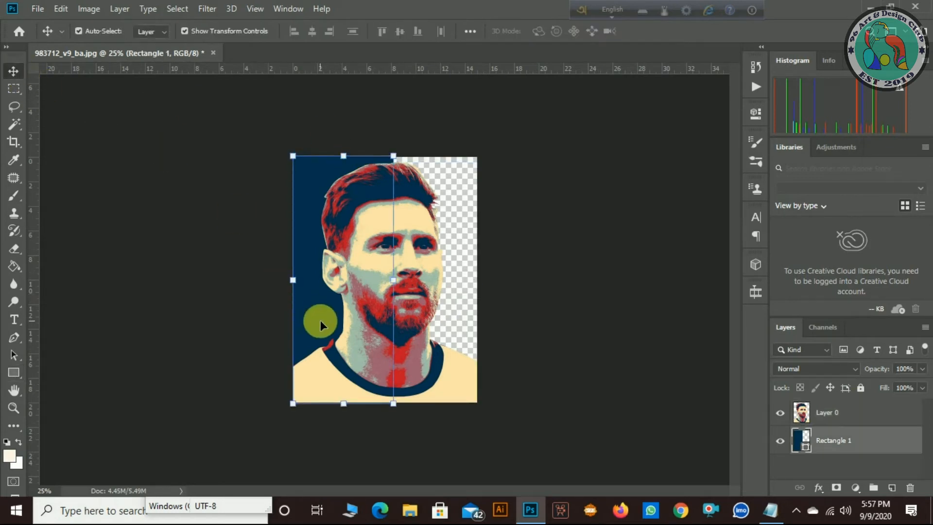
pyautogui.moveTo(319, 307); pyautogui.dragTo(407, 314)
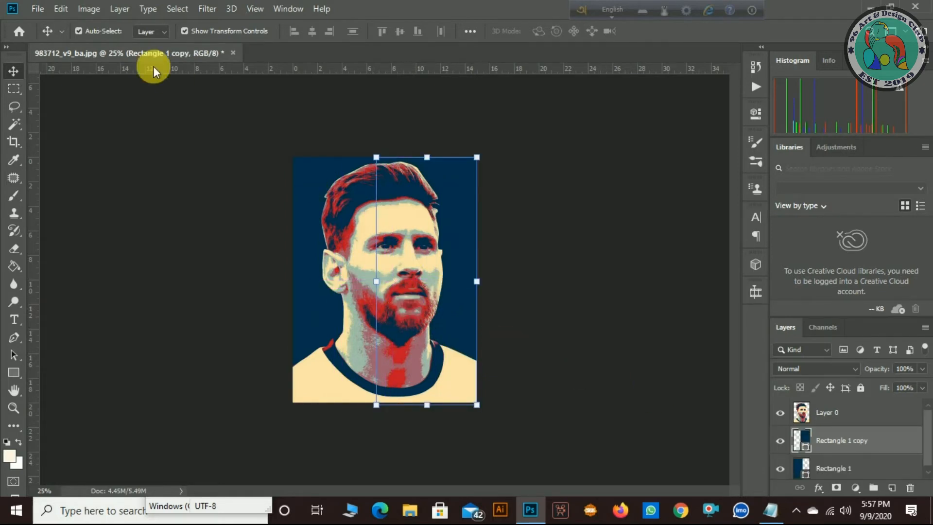
# Fill the rectangle on the canvas's right half with the red c51825 sampled from the portrait's neck.
pyautogui.click(13, 375)
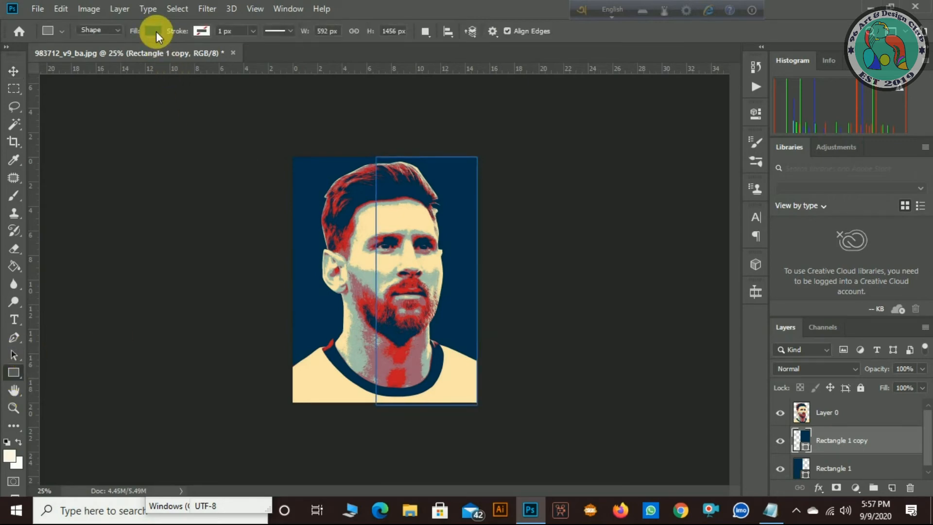
pyautogui.click(156, 31)
pyautogui.click(218, 56)
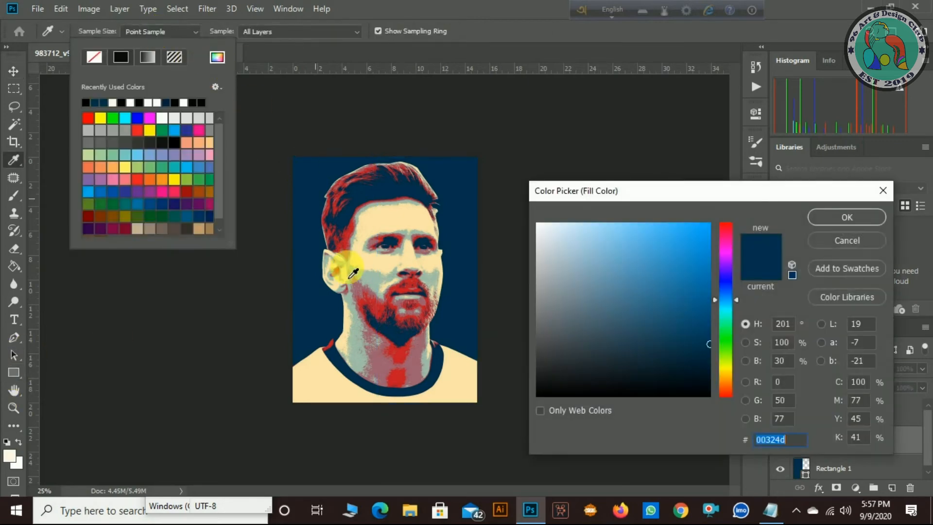
pyautogui.click(400, 389)
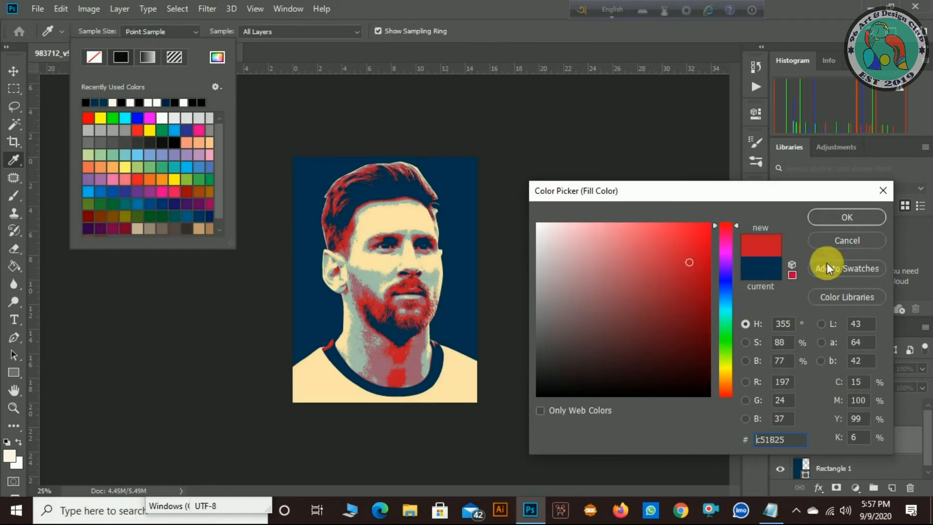
pyautogui.click(848, 218)
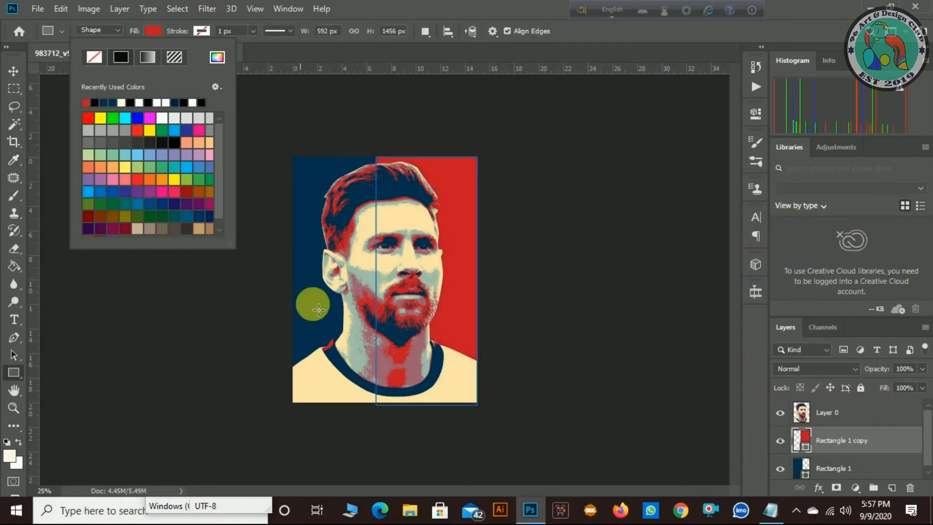
pyautogui.click(13, 71)
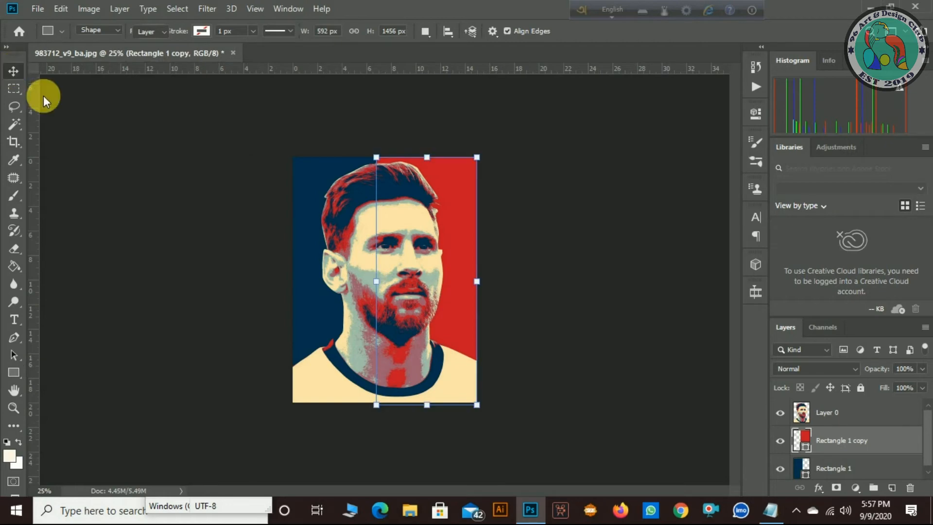
pyautogui.click(555, 357)
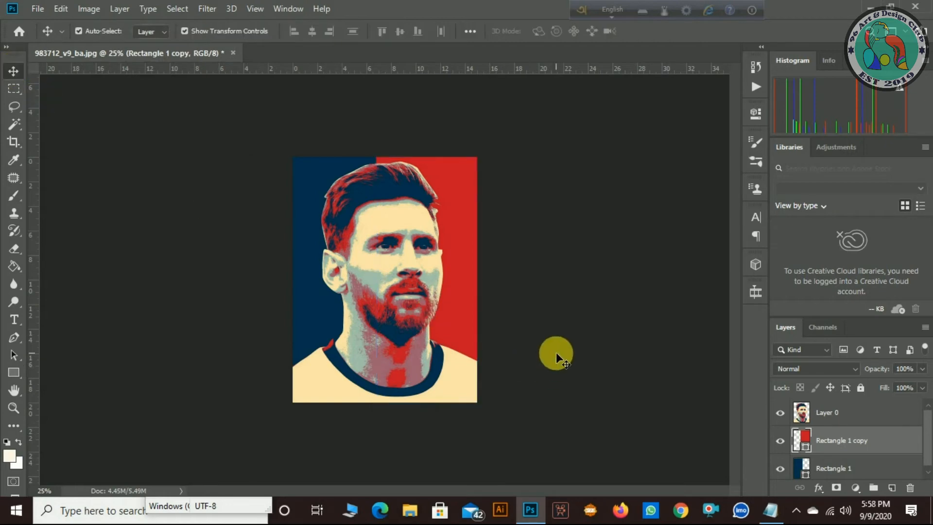
# Scale the portrait layer down to about 83.7% width and 89% height, leaving a margin at the sides and bottom of the canvas.
pyautogui.click(829, 416)
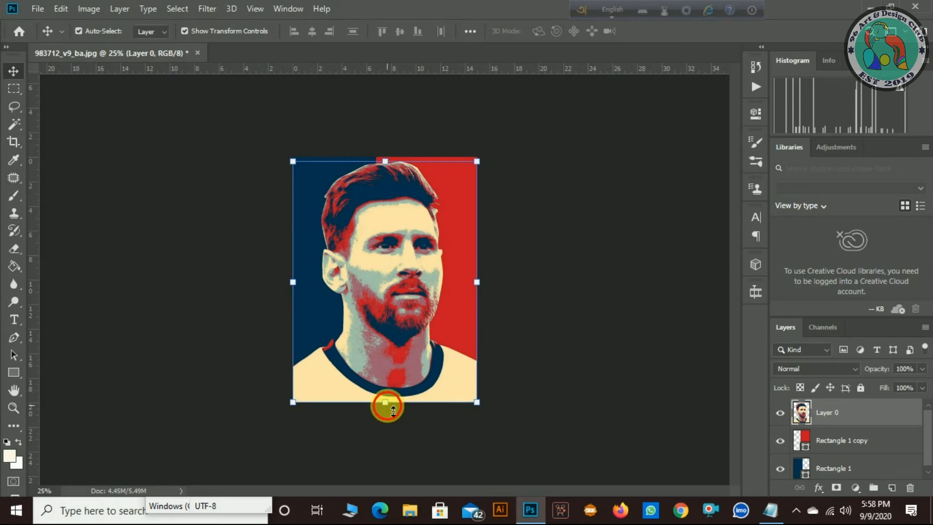
pyautogui.moveTo(393, 403); pyautogui.dragTo(386, 385)
pyautogui.moveTo(292, 273); pyautogui.dragTo(311, 273)
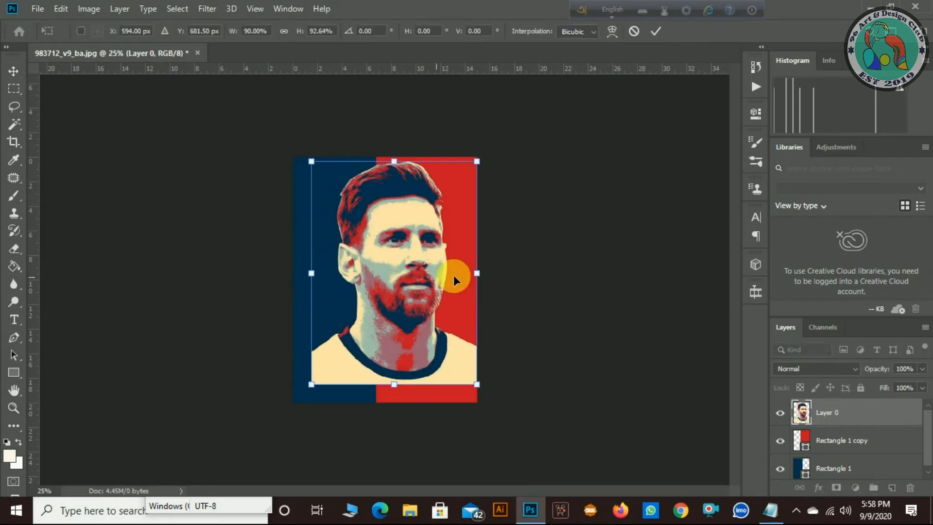
pyautogui.moveTo(477, 273); pyautogui.dragTo(462, 272)
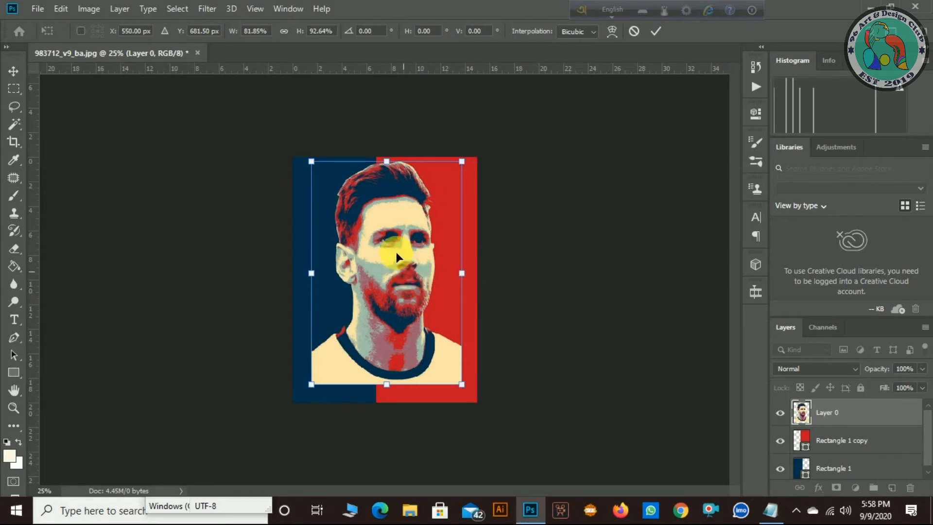
pyautogui.moveTo(311, 275); pyautogui.dragTo(308, 272)
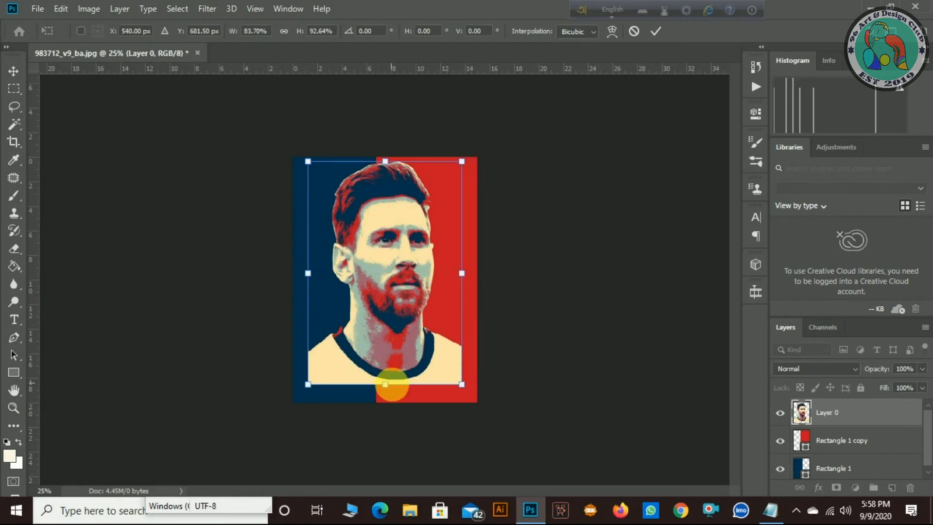
pyautogui.moveTo(395, 388); pyautogui.dragTo(388, 375)
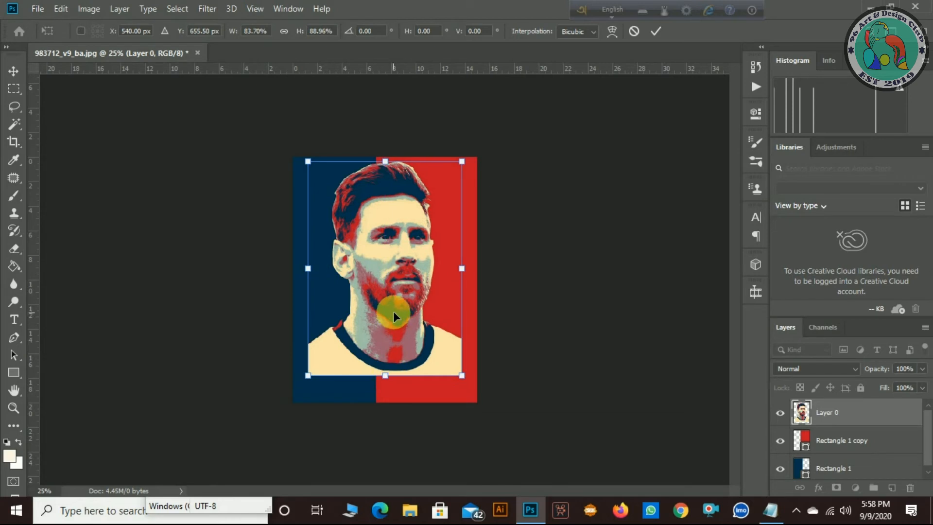
# Nudge the scaled portrait slightly upward towards the canvas's top edge and apply the transform.
pyautogui.hotkey('shift', 'Up')
pyautogui.hotkey('shift', 'Up')
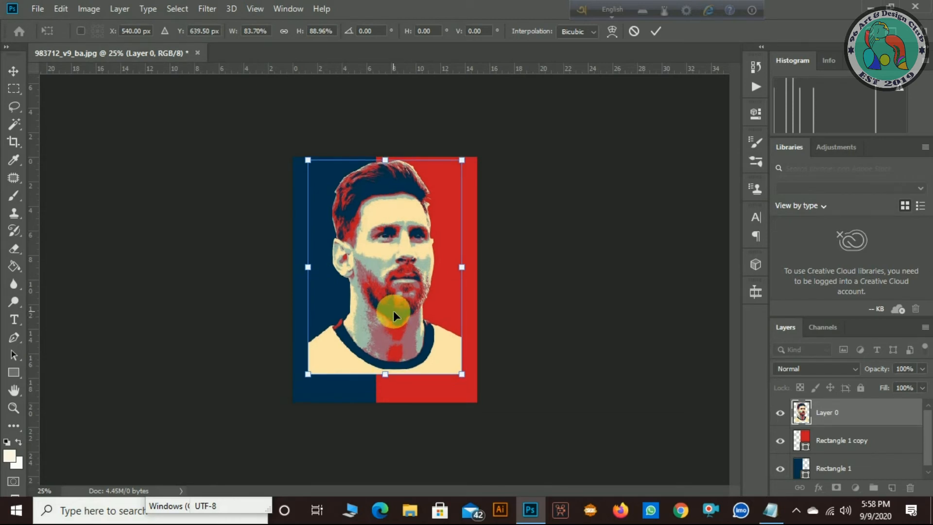
pyautogui.press('Down')
pyautogui.press('Down')
pyautogui.press('Down')
pyautogui.press('Down')
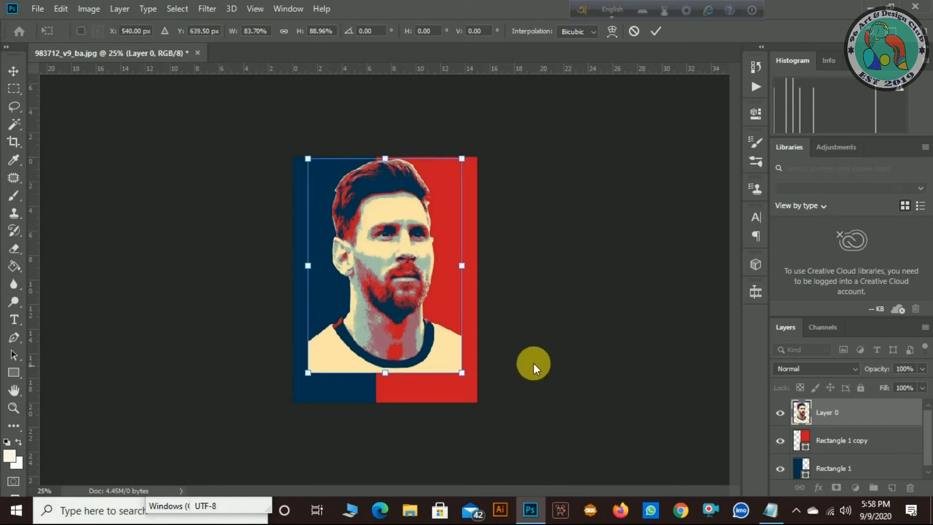
pyautogui.click(13, 70)
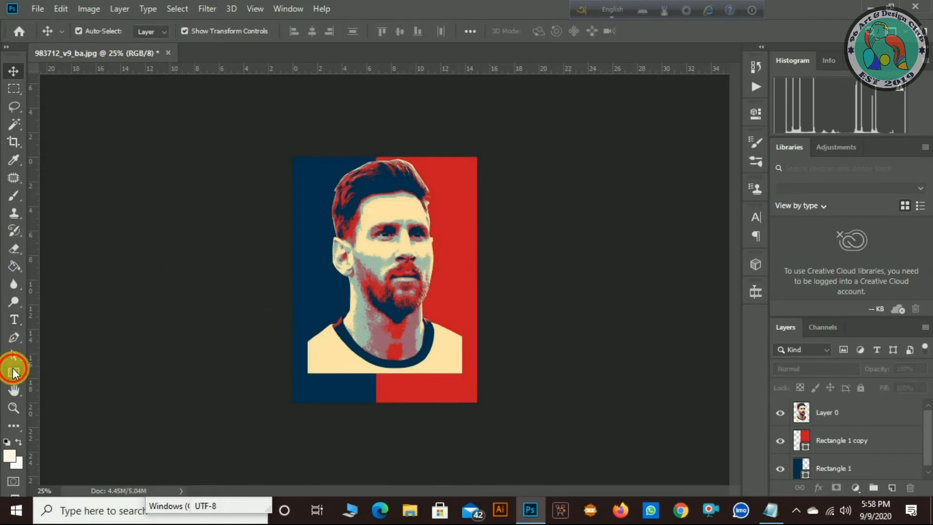
# Draw a rectangle about 1080 by 1436 px over the whole canvas, with no fill and a cream stroke sampled from the portrait.
pyautogui.click(14, 372)
pyautogui.click(154, 33)
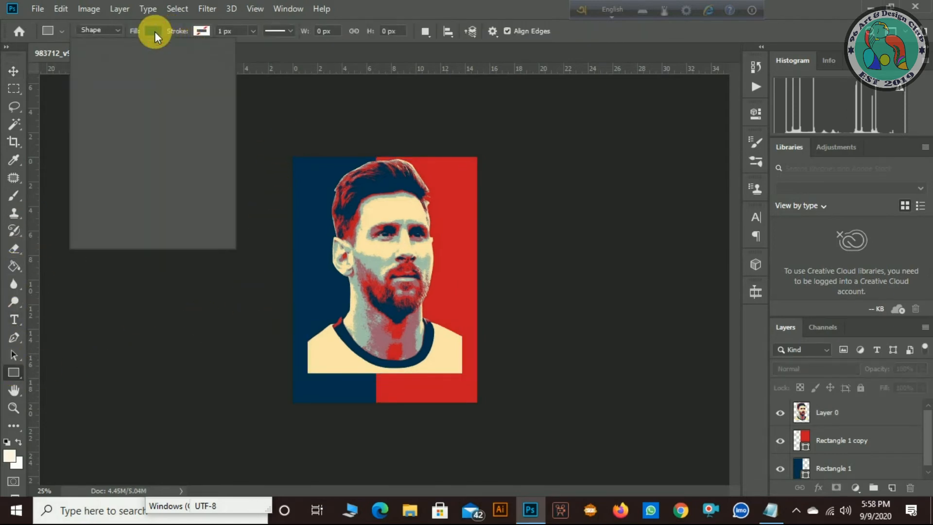
pyautogui.click(94, 56)
pyautogui.click(201, 31)
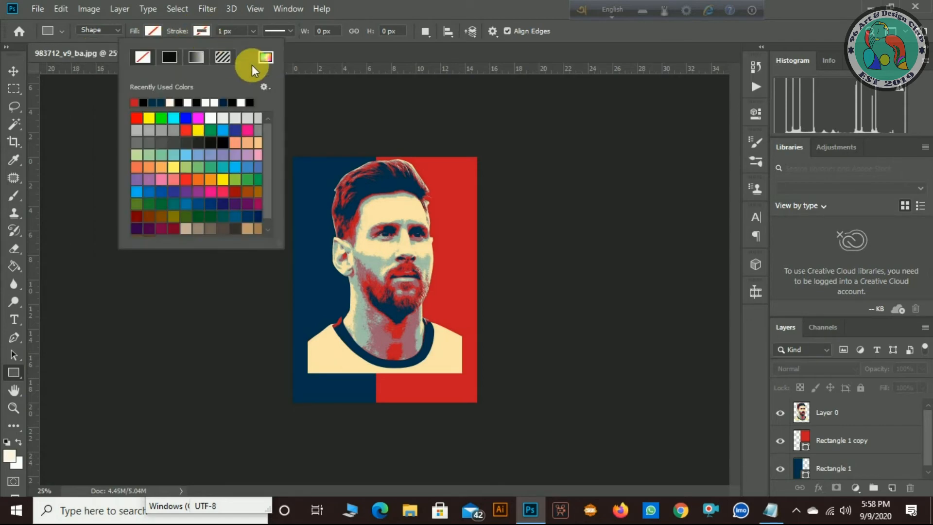
pyautogui.click(265, 57)
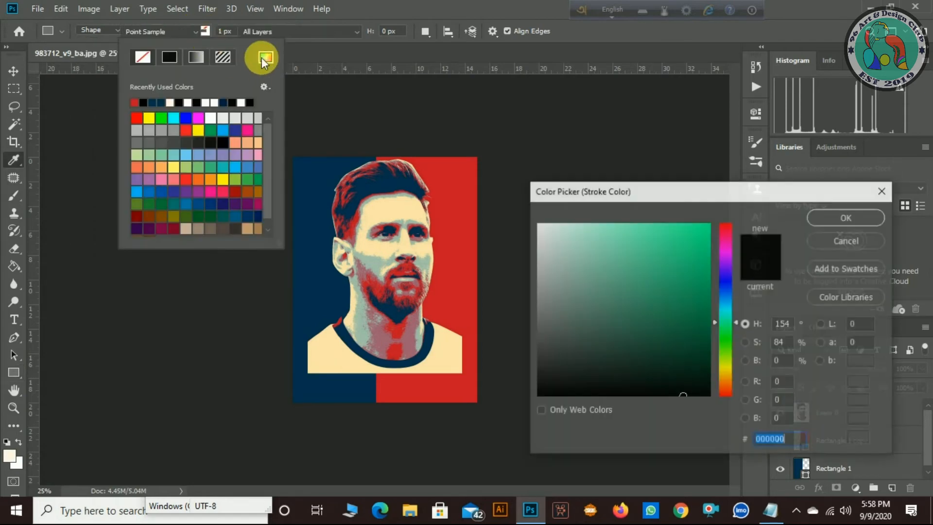
pyautogui.click(397, 218)
pyautogui.click(843, 218)
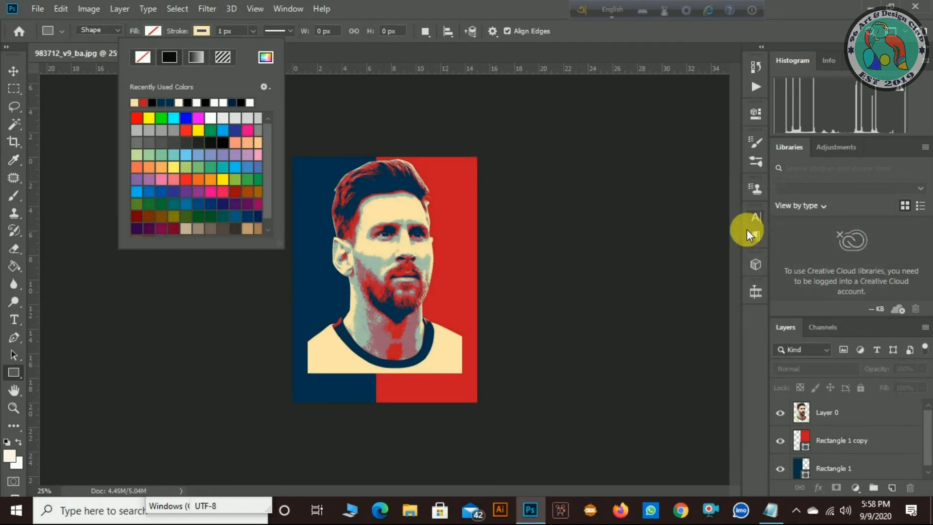
pyautogui.moveTo(297, 163)
pyautogui.mouseDown()
pyautogui.moveTo(410, 298)
pyautogui.moveTo(482, 407)
pyautogui.mouseUp()
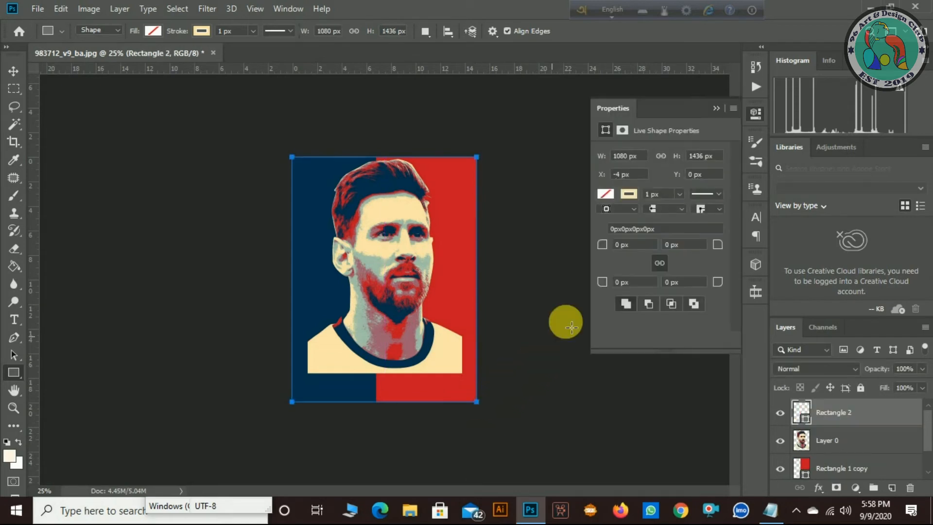
pyautogui.click(716, 107)
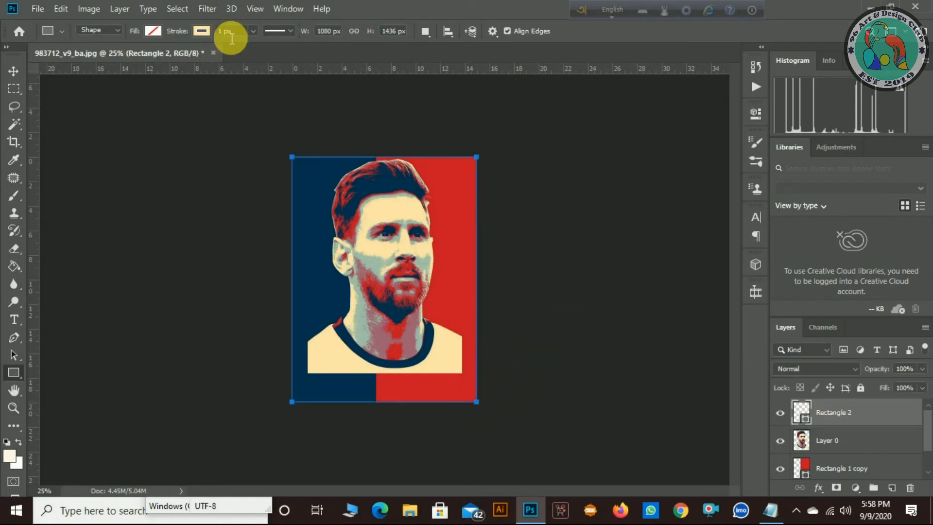
# Try to raise the full-canvas rectangle's stroke width to 28 px.
pyautogui.press('Up')
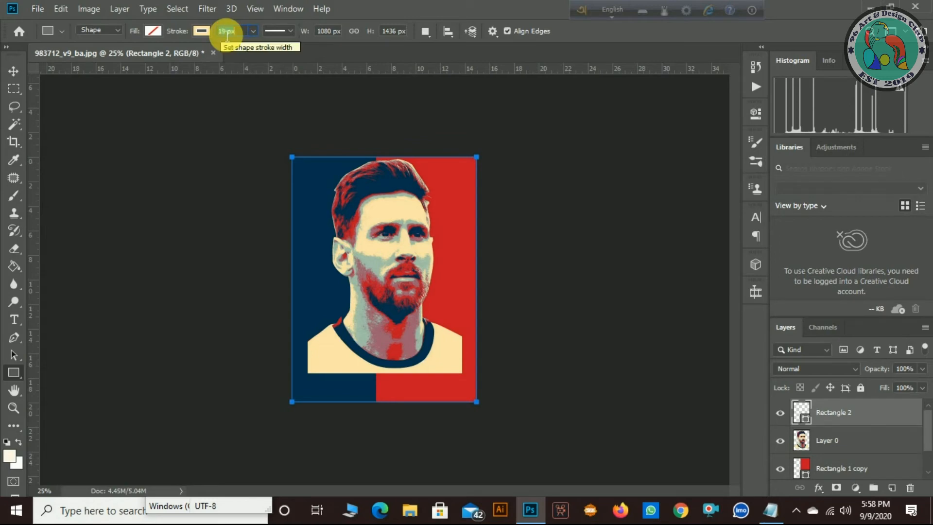
pyautogui.press('Up')
pyautogui.press('Up')
pyautogui.press('Up')
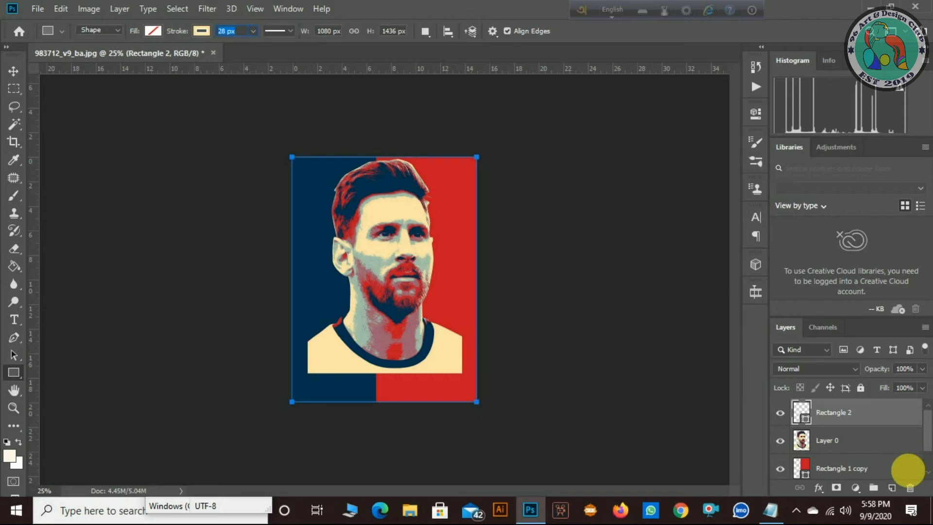
pyautogui.scroll(-1, 854, 449)
pyautogui.scroll(1, 853, 449)
pyautogui.moveTo(863, 423)
pyautogui.mouseDown()
pyautogui.moveTo(862, 437)
pyautogui.moveTo(805, 484)
pyautogui.moveTo(862, 479)
pyautogui.moveTo(869, 446)
pyautogui.moveTo(919, 407)
pyautogui.moveTo(860, 381)
pyautogui.moveTo(865, 408)
pyautogui.mouseUp()
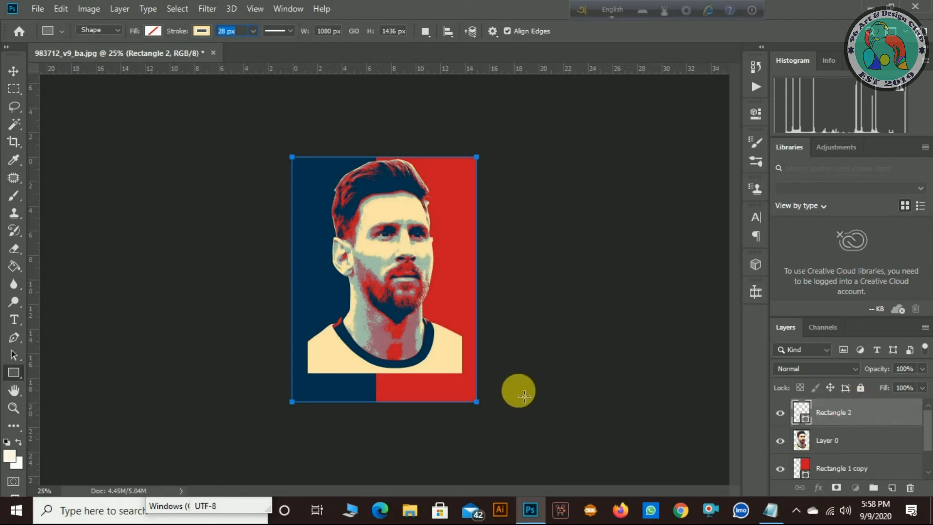
# Try the recently used cream as the full-canvas rectangle's fill, and set the fill back to none.
pyautogui.click(153, 31)
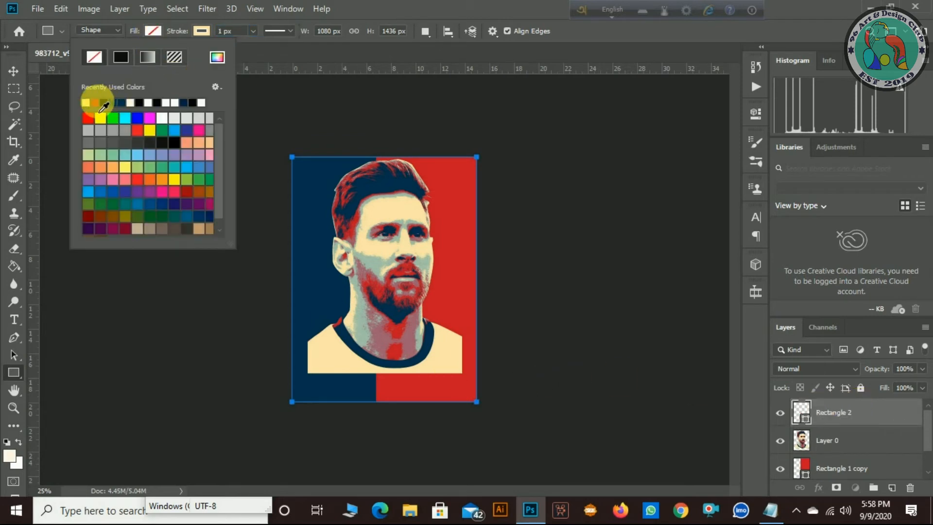
pyautogui.click(85, 102)
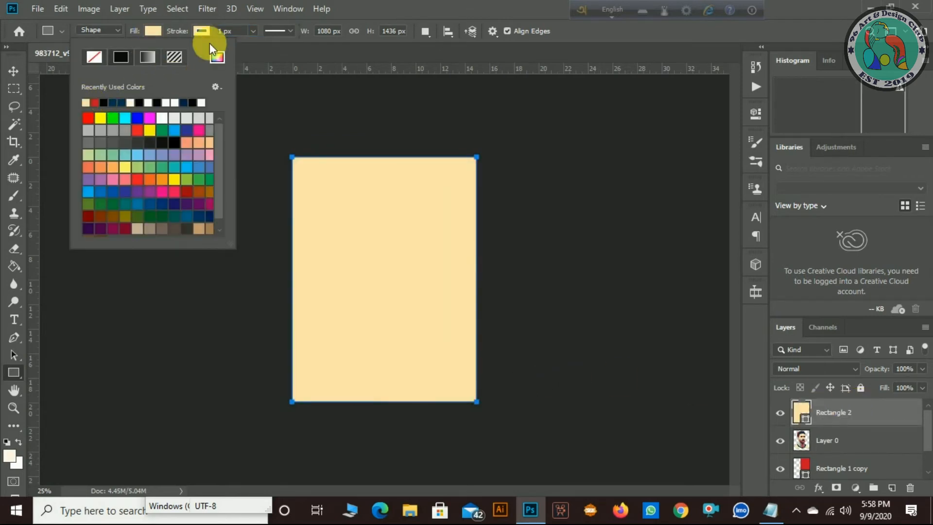
pyautogui.click(159, 30)
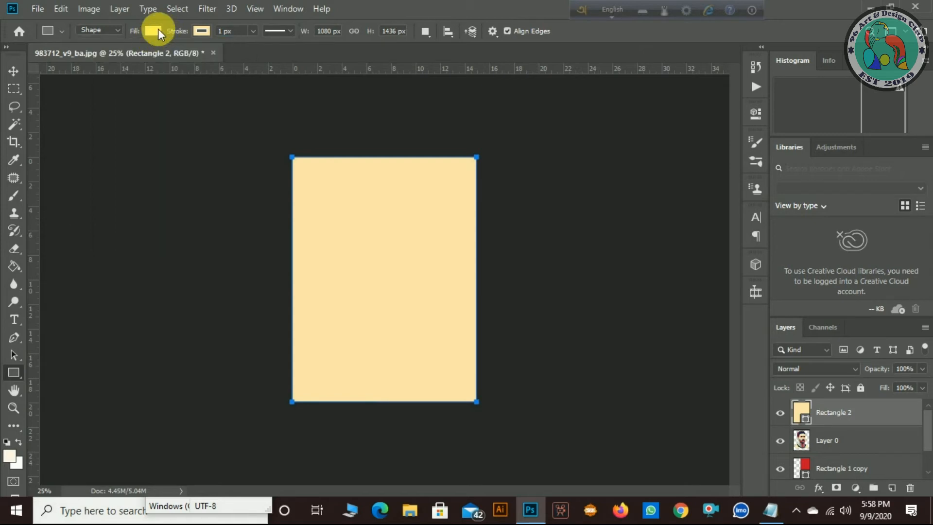
pyautogui.click(159, 28)
pyautogui.click(93, 57)
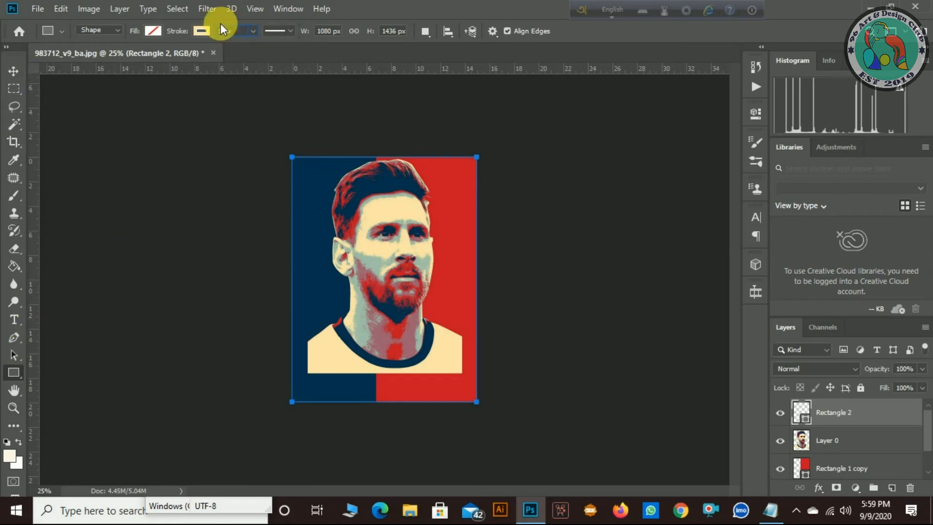
# Set the full-canvas rectangle's stroke width to 100 px.
pyautogui.write('00')
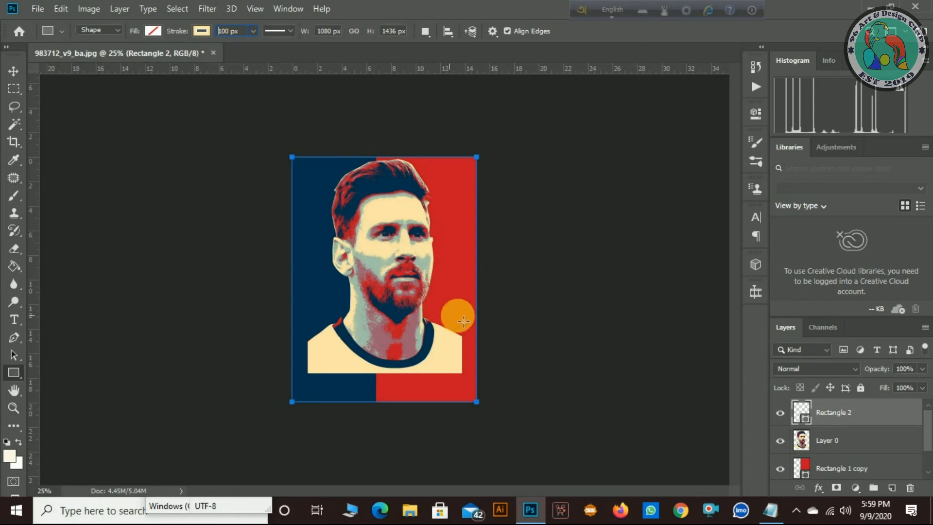
pyautogui.press('Return')
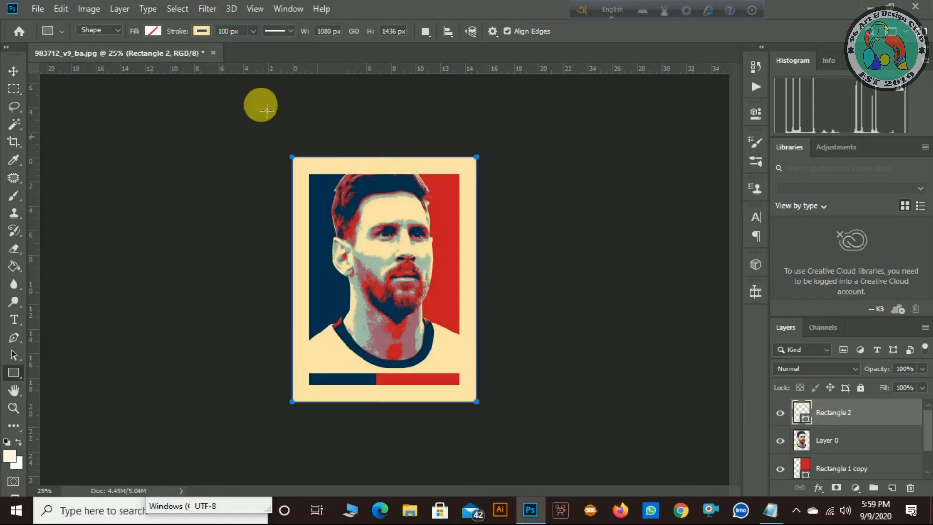
pyautogui.click(200, 31)
pyautogui.click(200, 32)
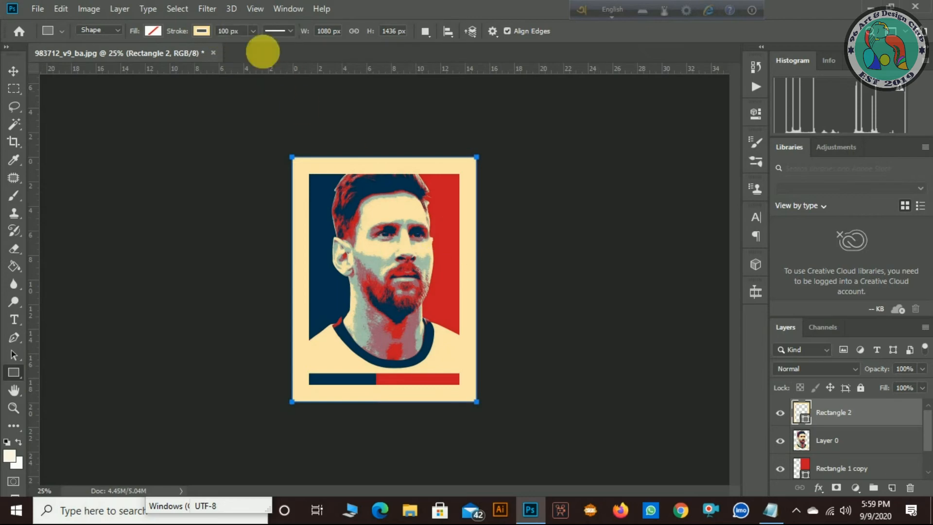
# Reduce the cream border's stroke width to 30 px and deselect the rectangle.
pyautogui.click(224, 31)
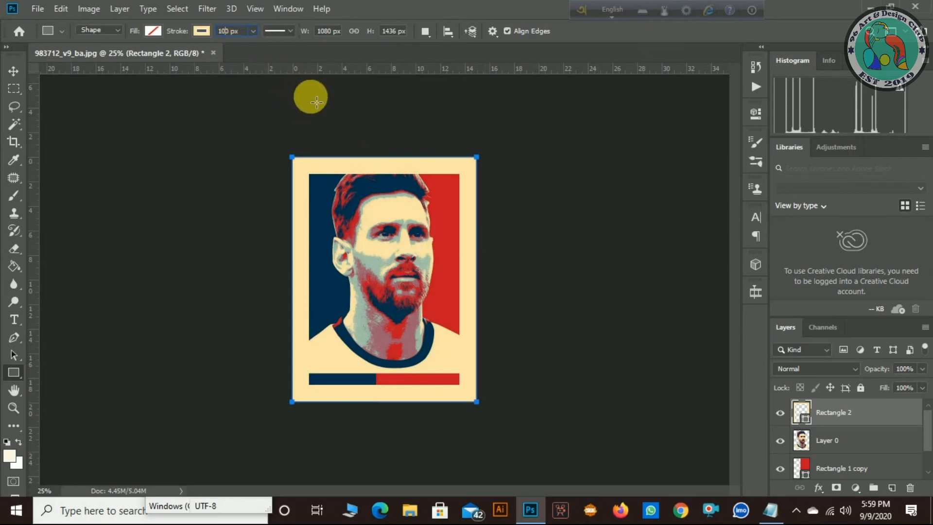
pyautogui.write('5')
pyautogui.press('Return')
pyautogui.click(220, 30)
pyautogui.press('BackSpace')
pyautogui.write('3')
pyautogui.press('Return')
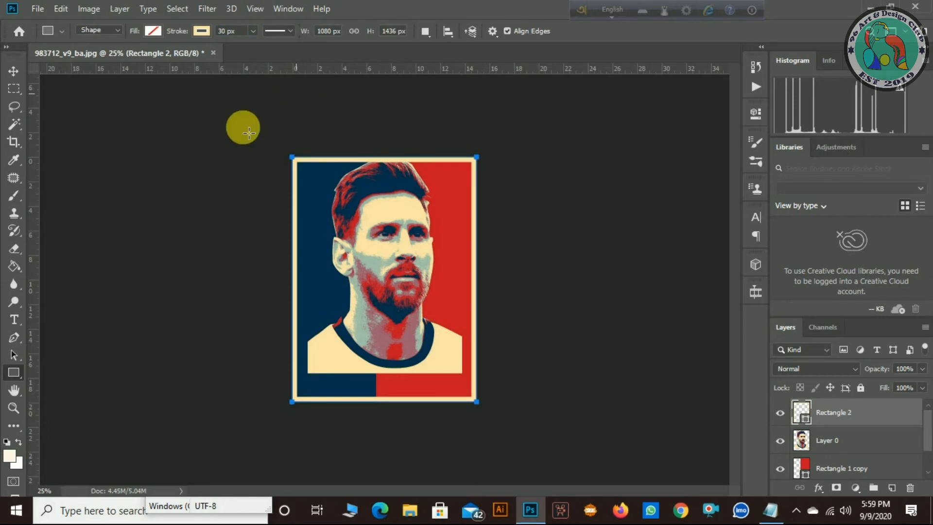
pyautogui.click(13, 71)
pyautogui.click(182, 278)
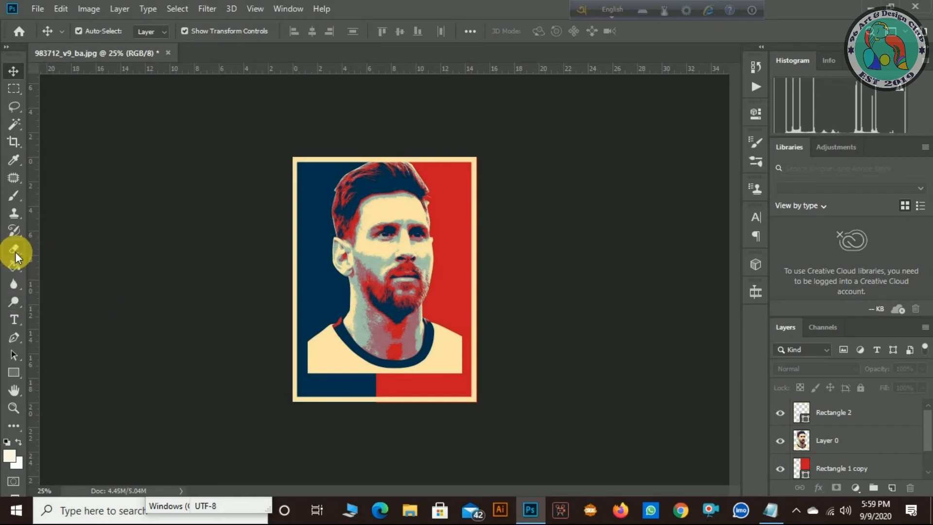
# Draw an unfilled rectangle about 1092 by 332 px with a cream stroke across the bottom of the canvas.
pyautogui.click(16, 367)
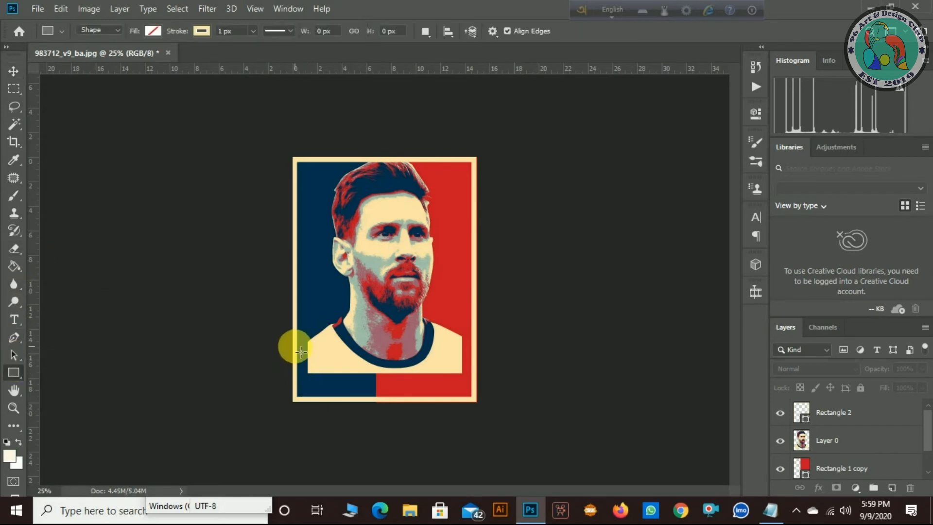
pyautogui.moveTo(292, 345); pyautogui.dragTo(482, 406)
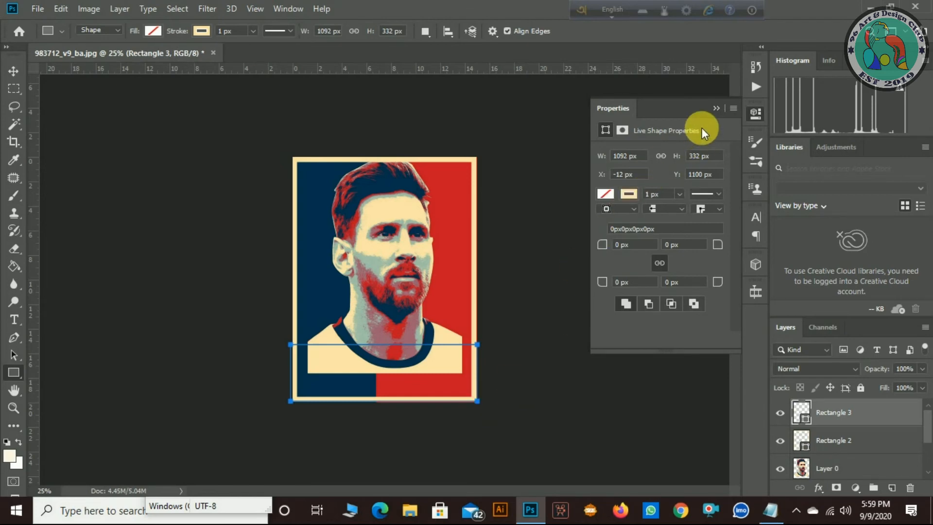
# Remove the stroke from the bottom rectangle and fill it with the recently used dark navy.
pyautogui.click(715, 106)
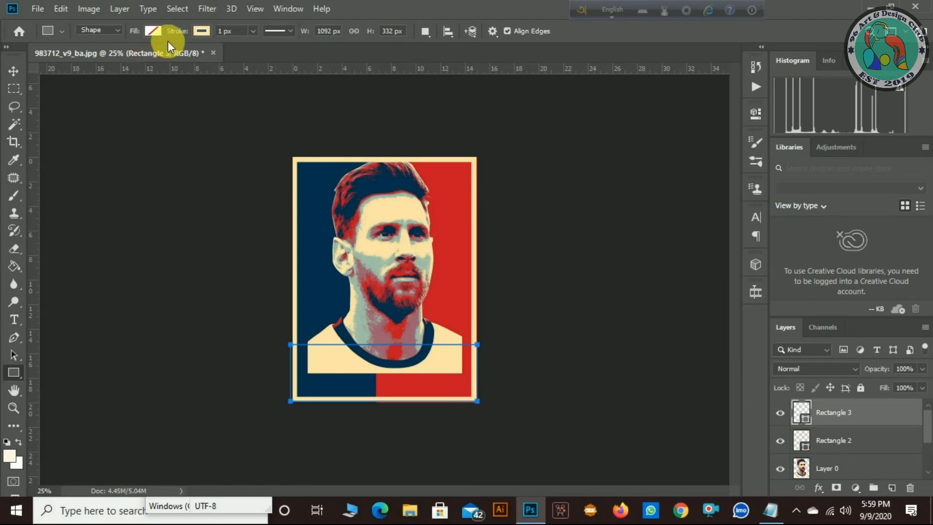
pyautogui.click(202, 31)
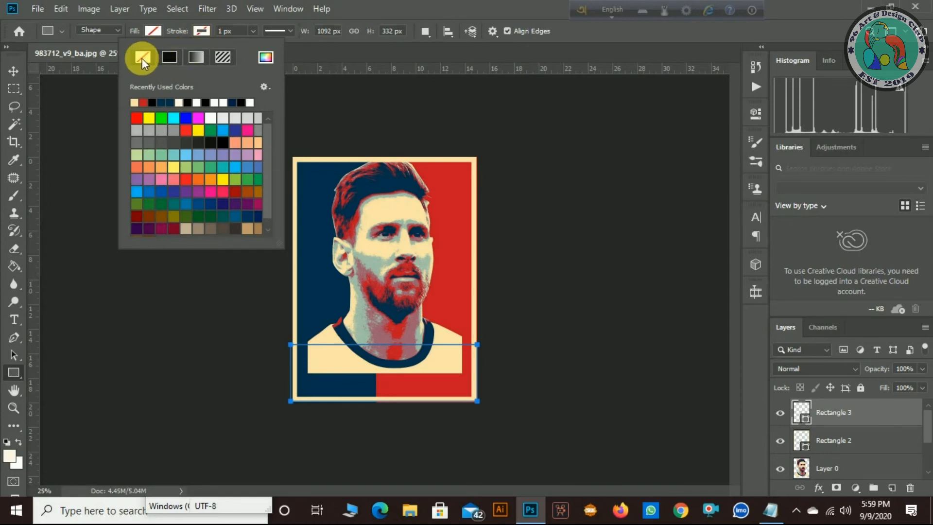
pyautogui.click(141, 59)
pyautogui.click(157, 33)
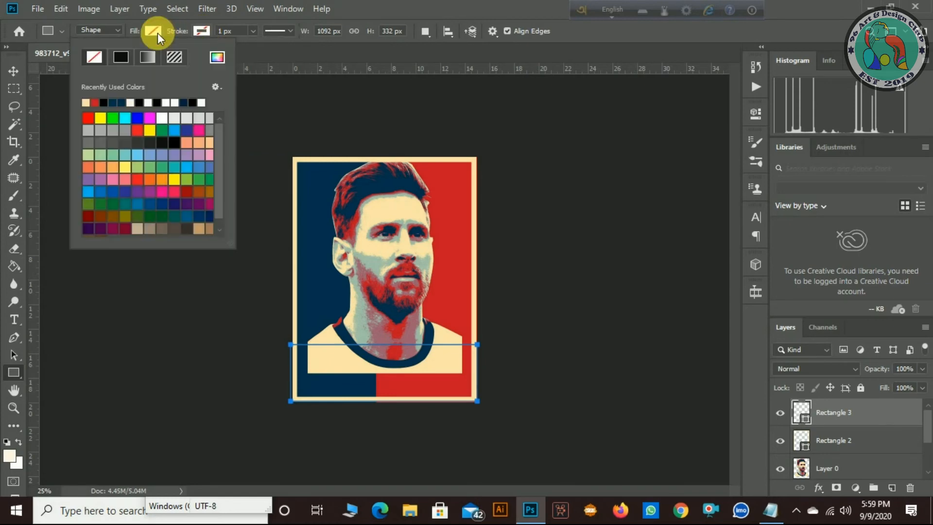
pyautogui.click(115, 103)
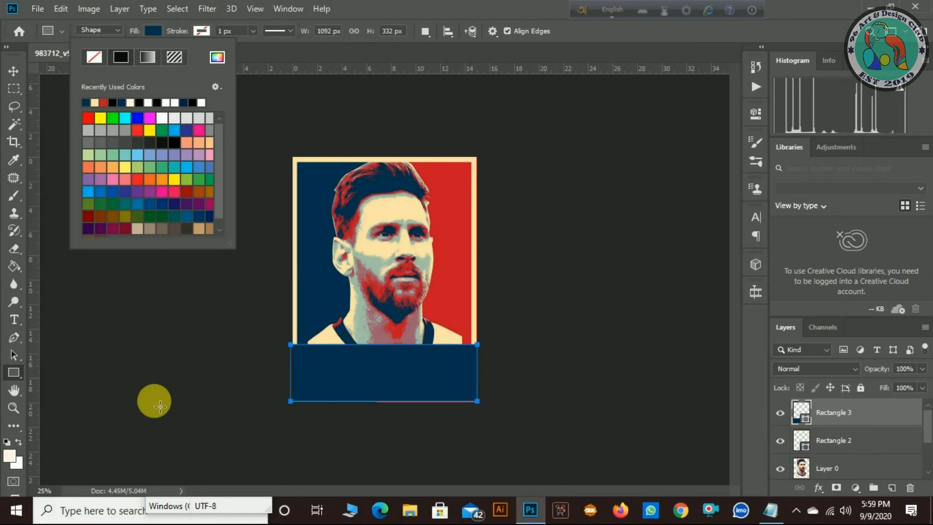
# Move the navy Rectangle 3 layer below the cream border layer, keeping it above the portrait.
pyautogui.moveTo(833, 413); pyautogui.dragTo(852, 442)
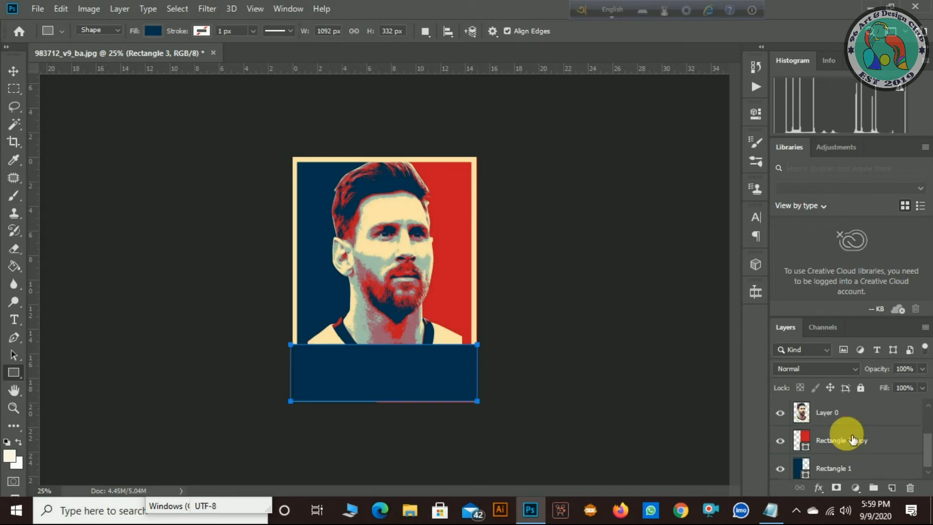
pyautogui.scroll(2, 852, 432)
pyautogui.moveTo(851, 427); pyautogui.dragTo(853, 453)
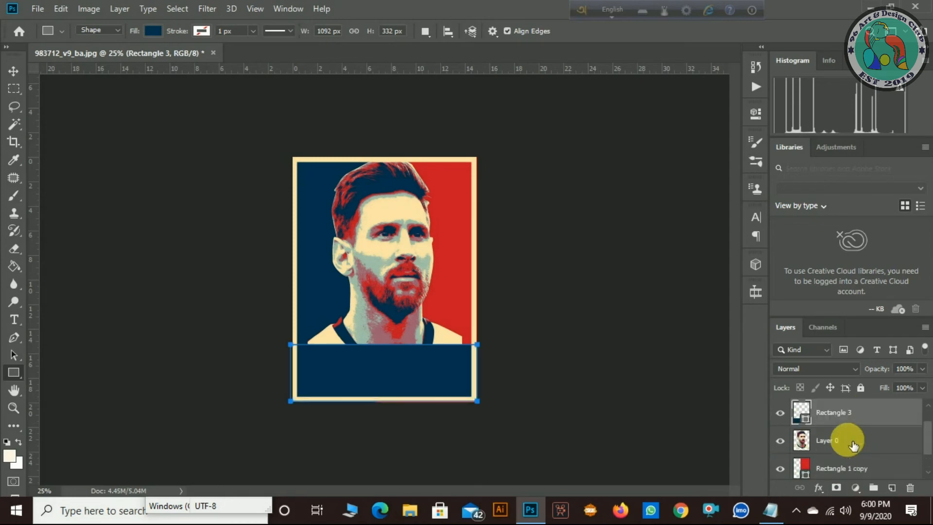
pyautogui.moveTo(860, 415)
pyautogui.mouseDown()
pyautogui.moveTo(864, 451)
pyautogui.moveTo(849, 386)
pyautogui.moveTo(858, 430)
pyautogui.mouseUp()
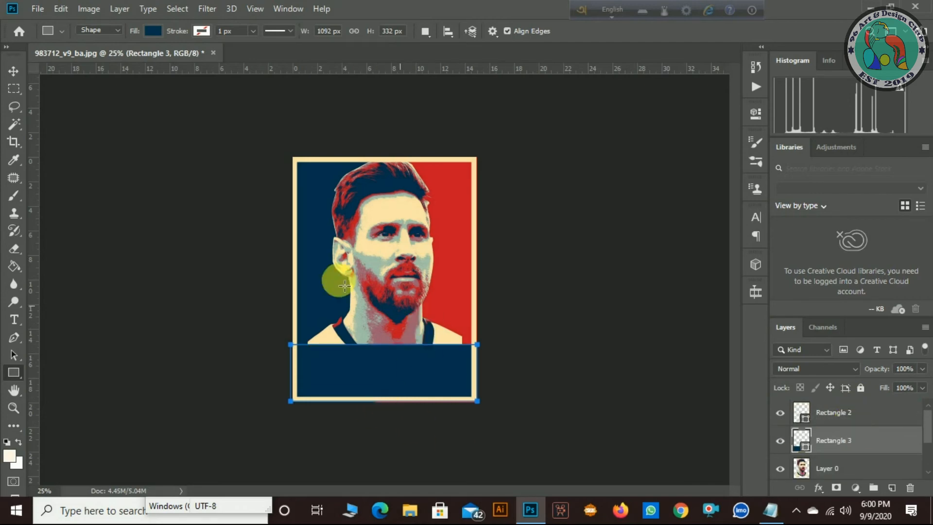
# Lower the top edge of the navy band so more of the portrait's shirt shows above it.
pyautogui.click(826, 474)
pyautogui.click(13, 70)
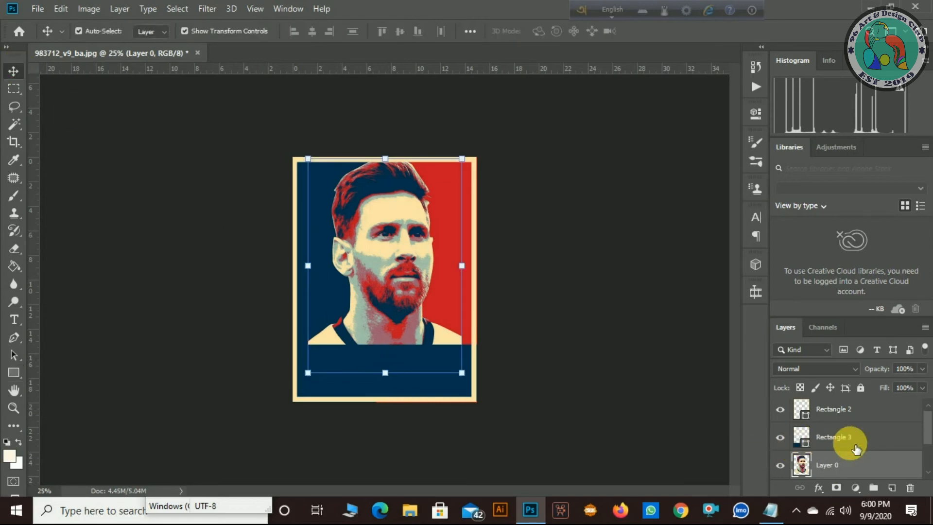
pyautogui.click(840, 437)
pyautogui.moveTo(381, 348); pyautogui.dragTo(383, 362)
# Stretch the portrait layer to about 115.49% width and reduce its height to about 90.77%, fitting it between the border and the navy band.
pyautogui.click(847, 469)
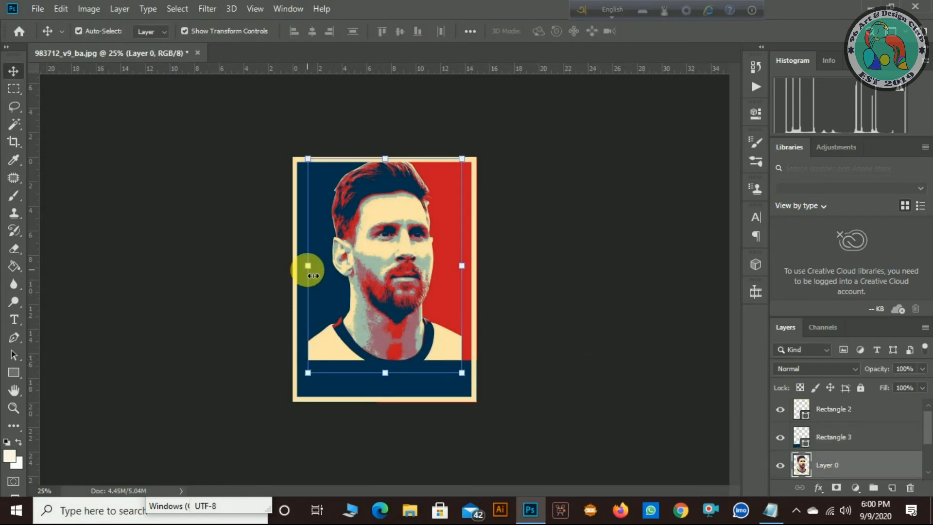
pyautogui.moveTo(308, 265); pyautogui.dragTo(298, 265)
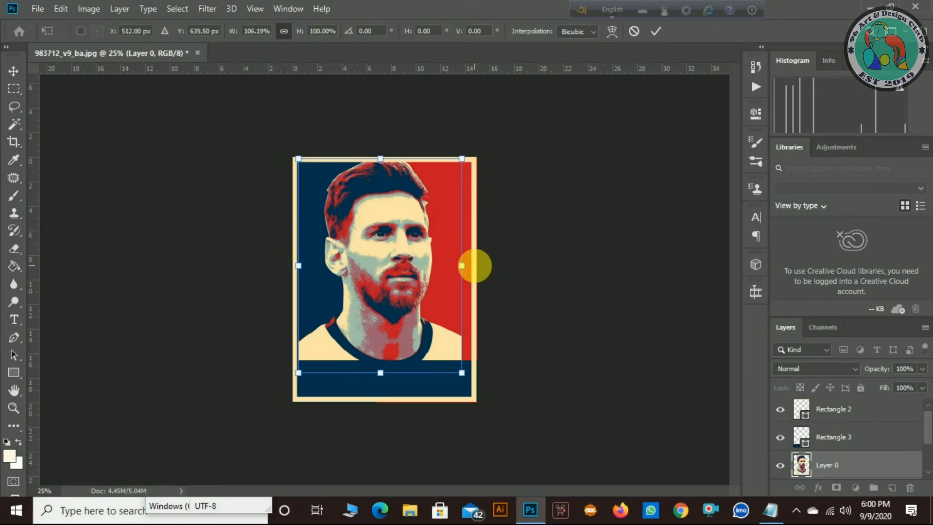
pyautogui.moveTo(461, 266); pyautogui.dragTo(472, 270)
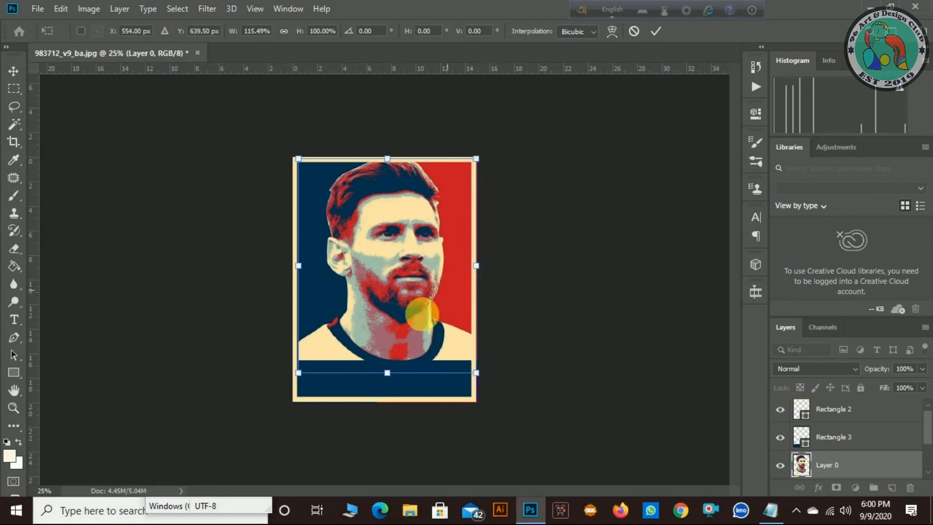
pyautogui.moveTo(396, 382); pyautogui.dragTo(396, 368)
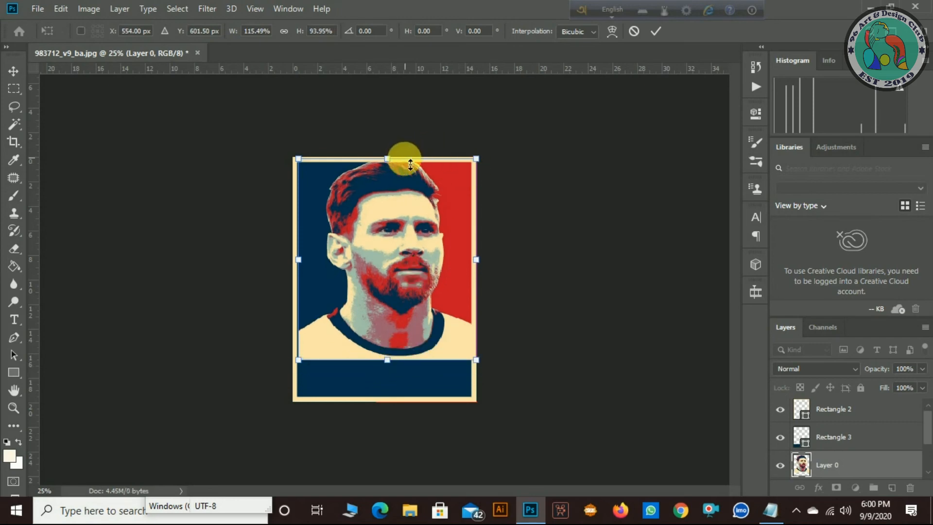
pyautogui.moveTo(391, 158); pyautogui.dragTo(397, 175)
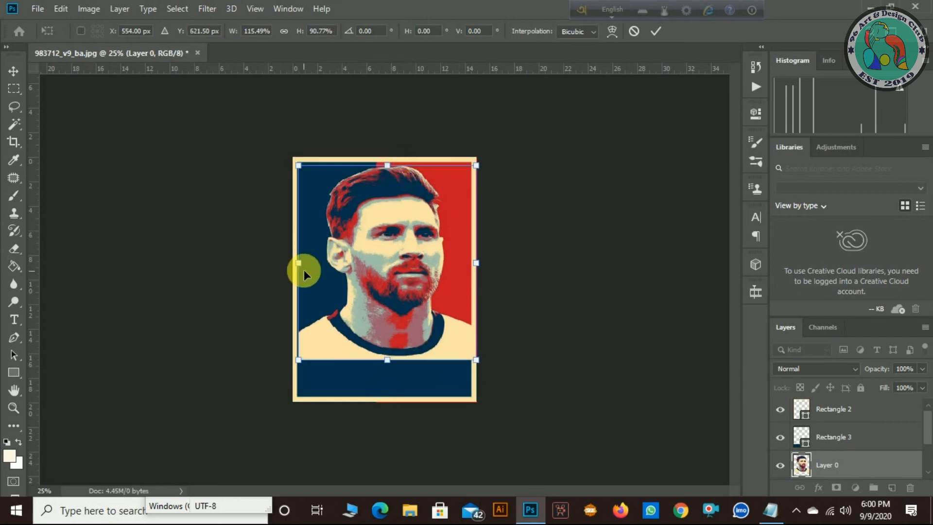
# Narrow the portrait to about 106.64% width and nudge it left to X 534 px to centre it in the border.
pyautogui.moveTo(299, 268); pyautogui.dragTo(306, 266)
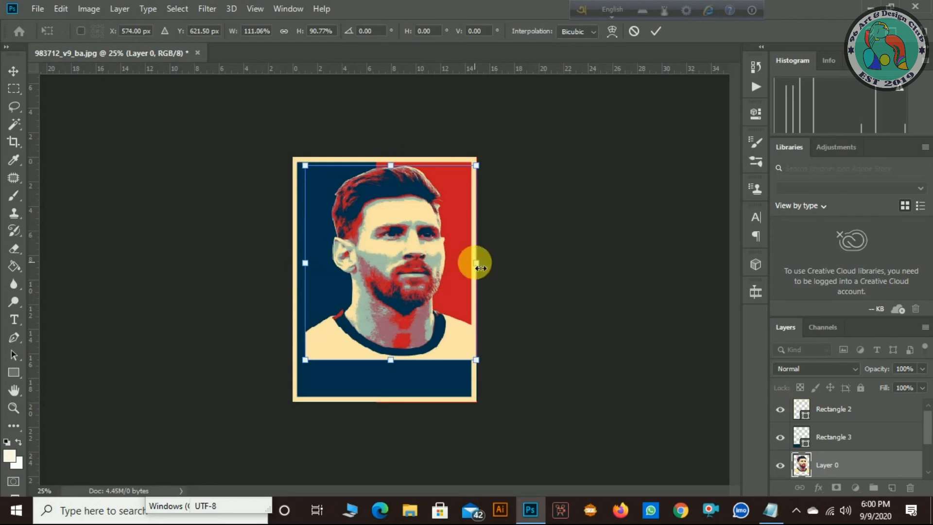
pyautogui.moveTo(477, 265); pyautogui.dragTo(470, 265)
pyautogui.press('Left')
pyautogui.press('Left')
pyautogui.press('Left')
pyautogui.press('Left')
pyautogui.press('Left')
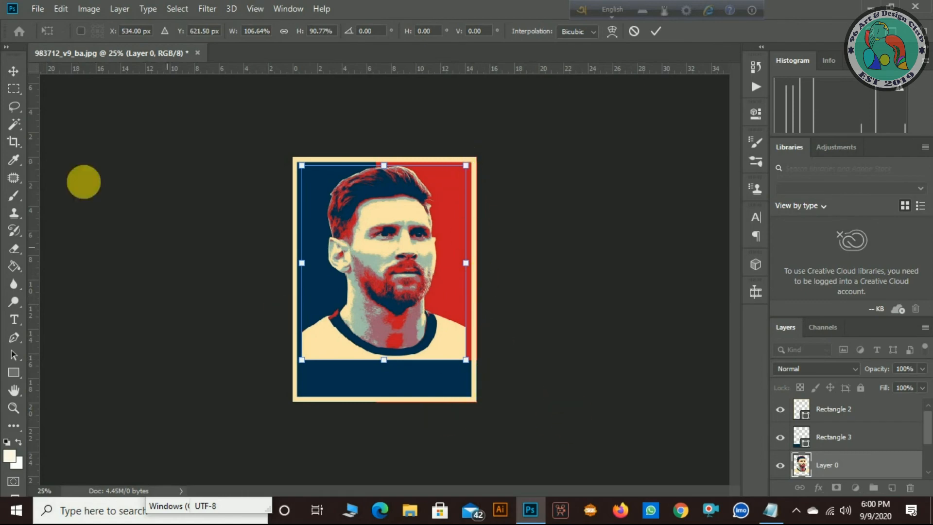
# Add the text "LIONEL MESI" on the navy band in Segoe UI Semibold, 30 pt.
pyautogui.click(21, 324)
pyautogui.click(330, 388)
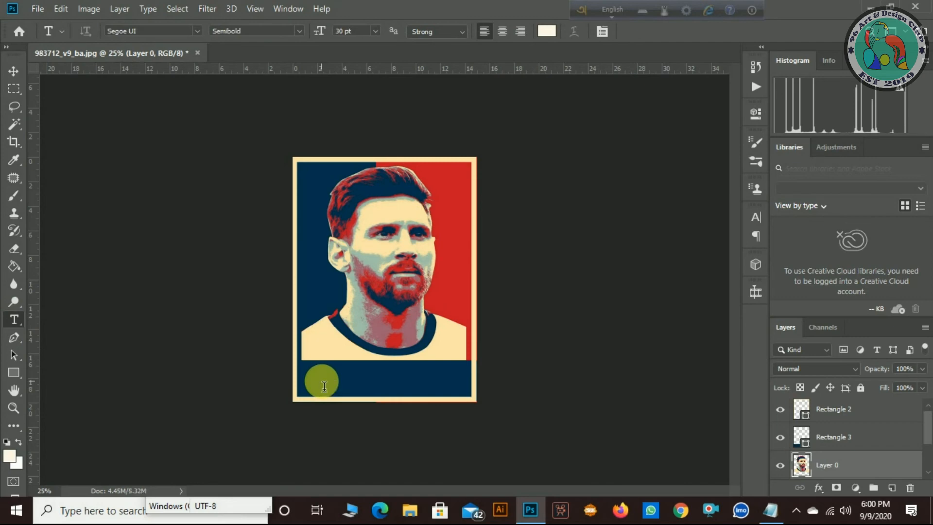
pyautogui.click(324, 387)
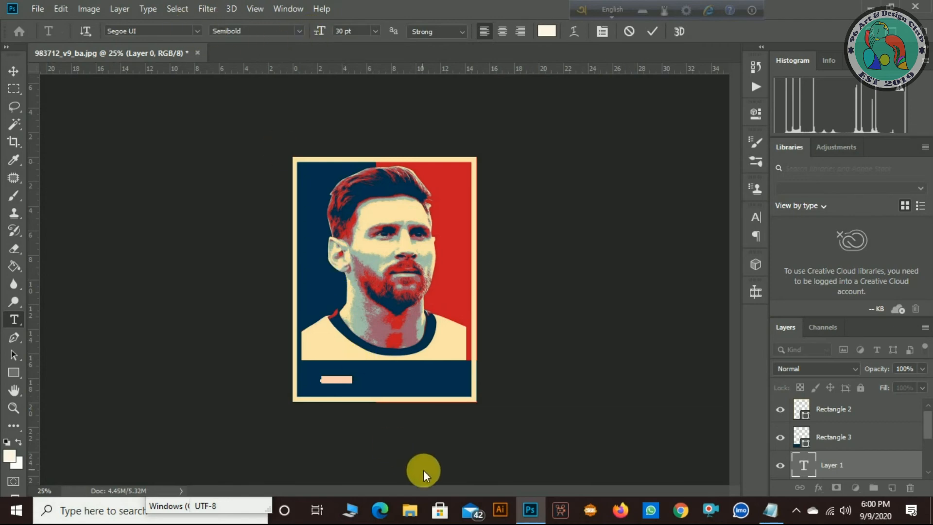
pyautogui.press('BackSpace')
pyautogui.write('LIONEL MESI')
# Set the text colour to the cream sampled from the shirt (fde5a9).
pyautogui.click(546, 30)
pyautogui.click(454, 354)
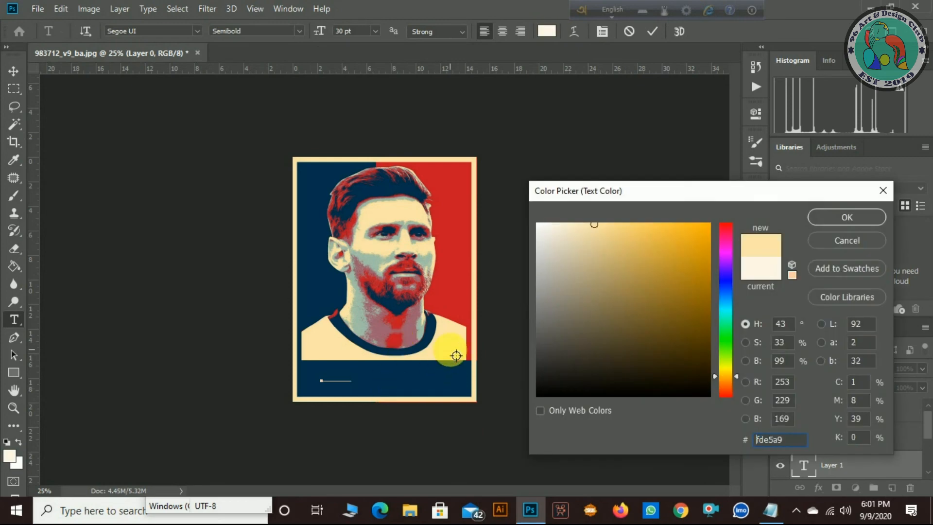
pyautogui.click(846, 216)
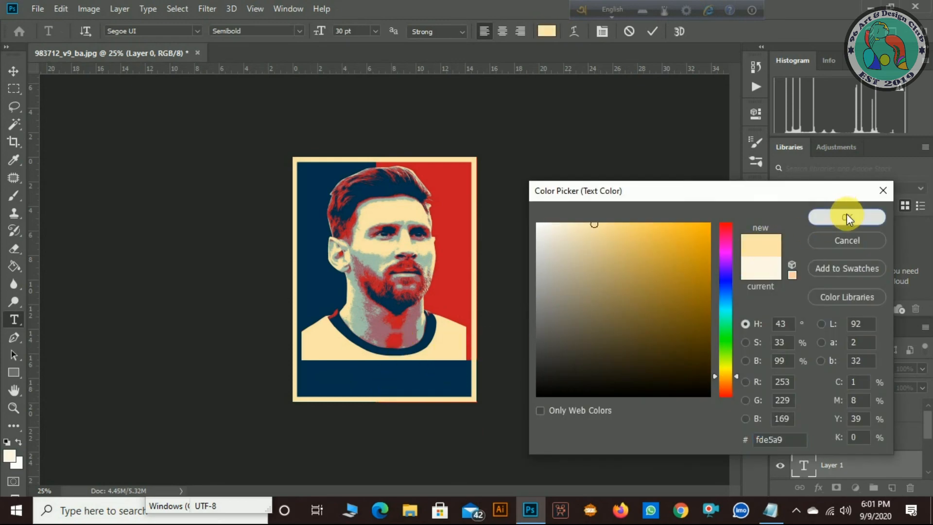
# Bring the text layer to the top of the stack and enlarge the text to about 481.25% within the navy band.
pyautogui.moveTo(863, 471); pyautogui.dragTo(866, 409)
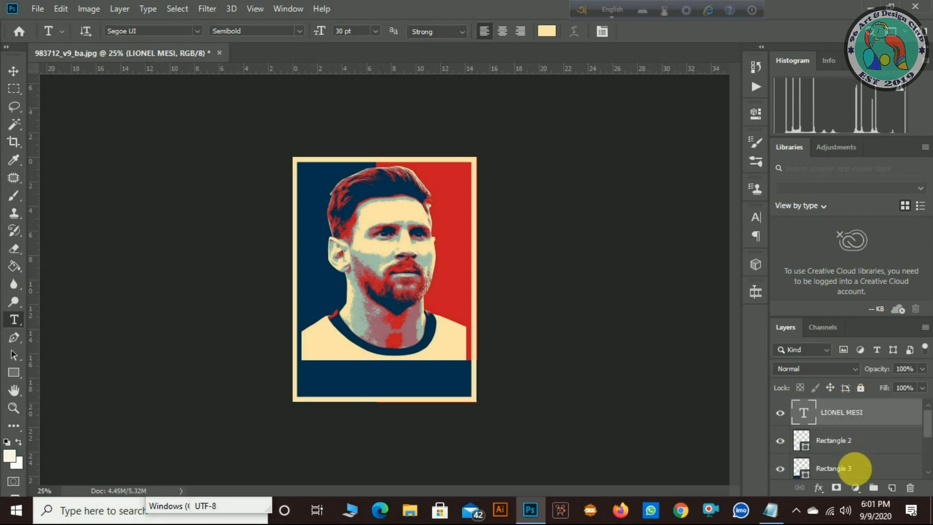
pyautogui.click(13, 72)
pyautogui.moveTo(351, 384); pyautogui.dragTo(421, 399)
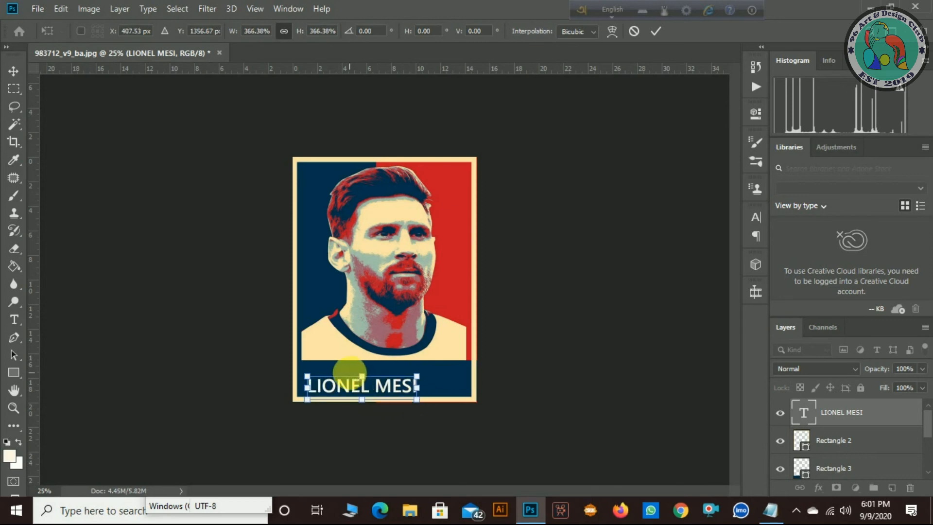
pyautogui.moveTo(363, 378); pyautogui.dragTo(392, 382)
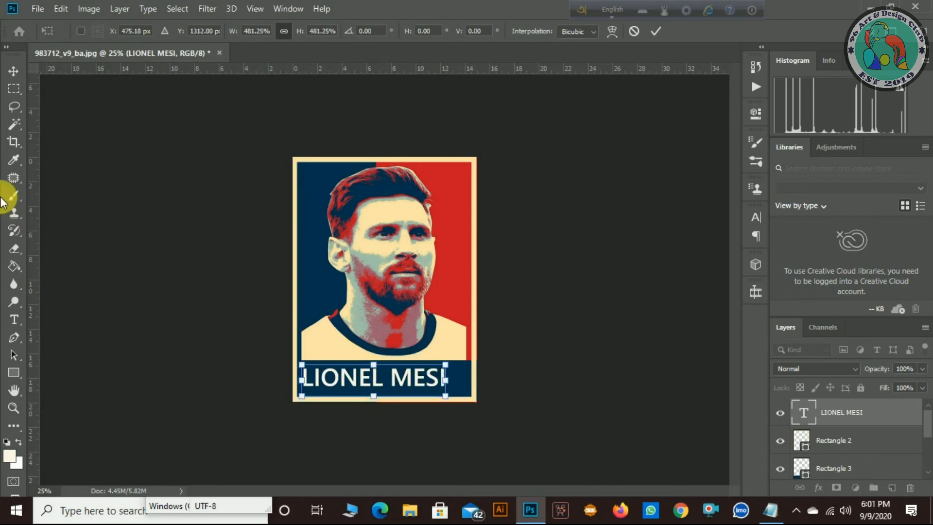
# Correct the caption's spelling to "LIONEL MESSI".
pyautogui.click(15, 319)
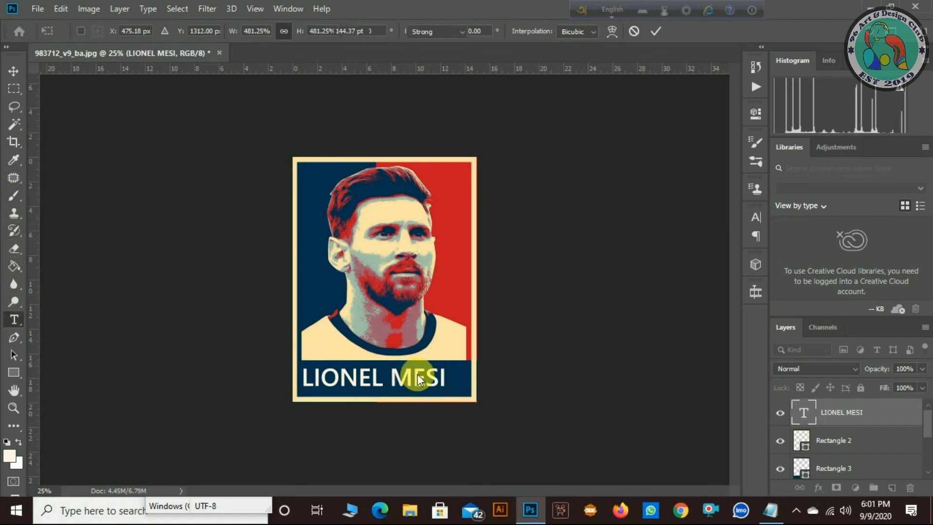
pyautogui.click(426, 381)
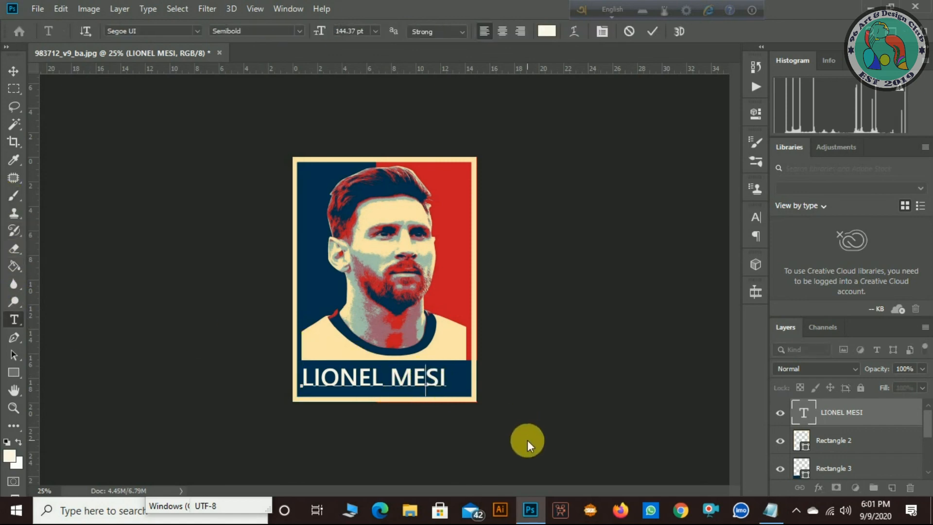
pyautogui.write('S')
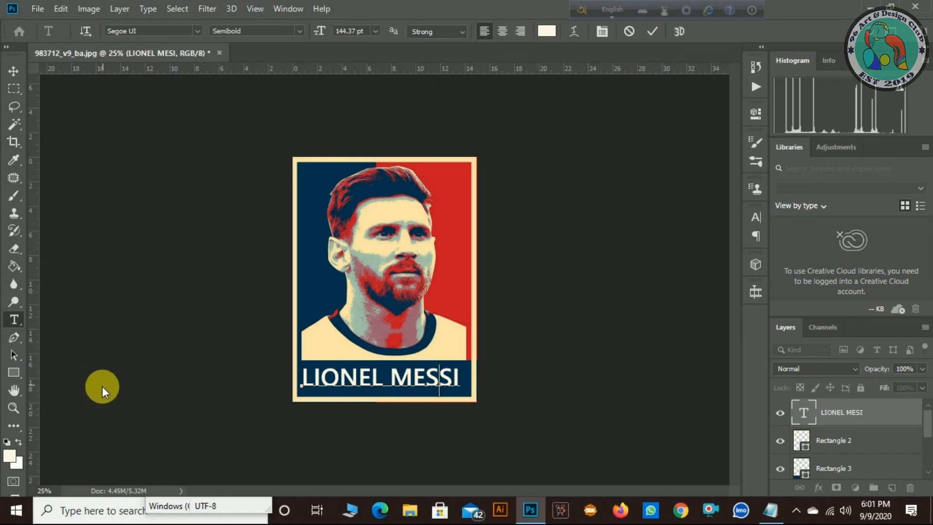
pyautogui.click(13, 72)
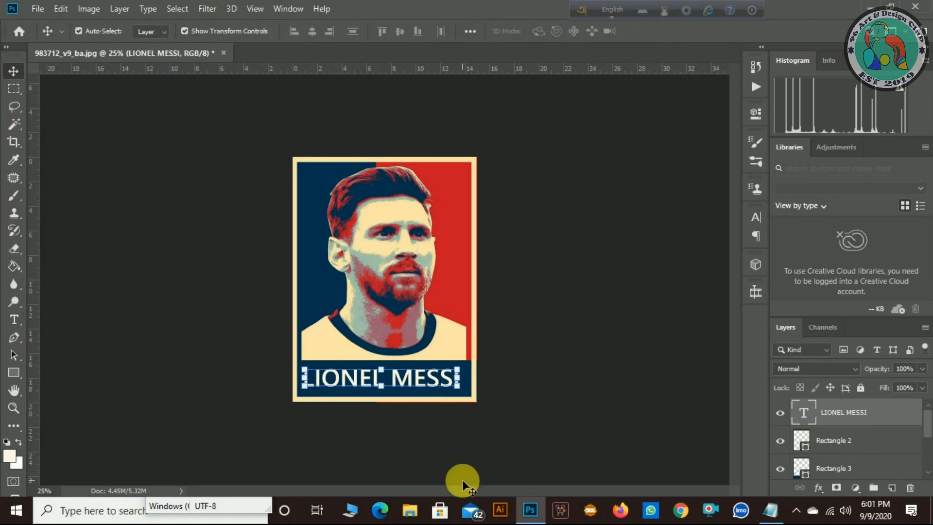
# Nudge the caption to the right so it sits centred in the navy band.
pyautogui.press('Right')
pyautogui.press('Right')
pyautogui.press('Right')
pyautogui.press('Right')
pyautogui.press('Right')
pyautogui.press('Right')
pyautogui.press('Right')
pyautogui.press('Right')
pyautogui.press('Right')
pyautogui.press('Right')
pyautogui.press('Right')
pyautogui.press('Right')
pyautogui.press('Right')
pyautogui.press('Right')
pyautogui.press('Right')
pyautogui.press('Right')
pyautogui.press('Right')
pyautogui.press('Right')
pyautogui.press('Right')
pyautogui.press('Right')
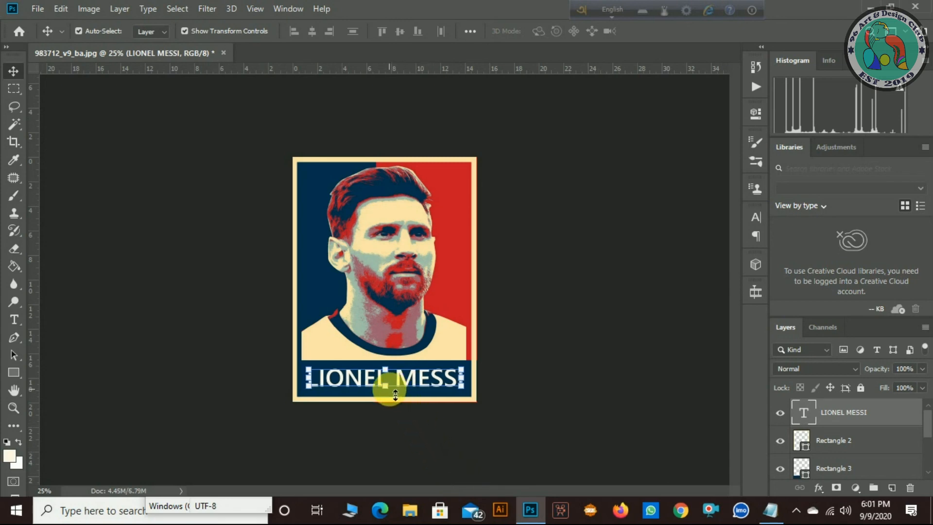
# Scale the caption up to about 107.68%, nudge it left to X 530 px and deselect it.
pyautogui.click(394, 394)
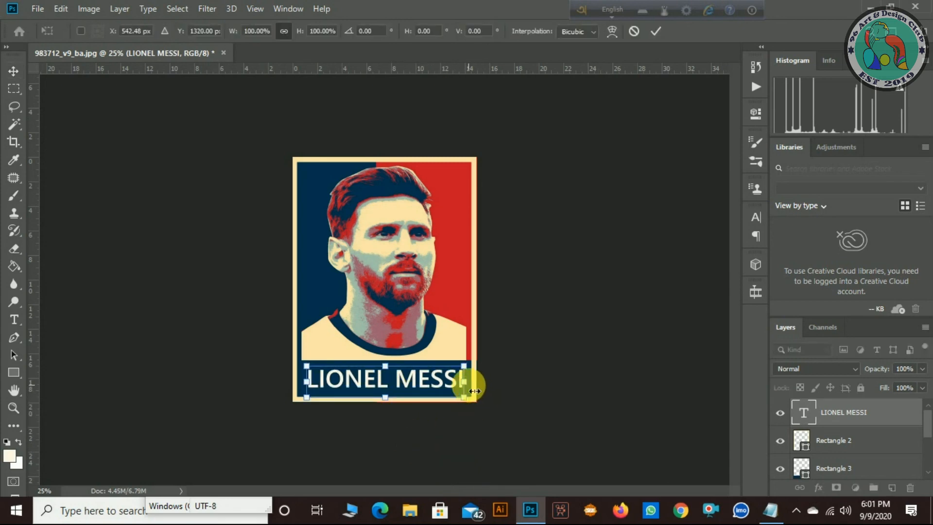
pyautogui.moveTo(476, 391); pyautogui.dragTo(488, 386)
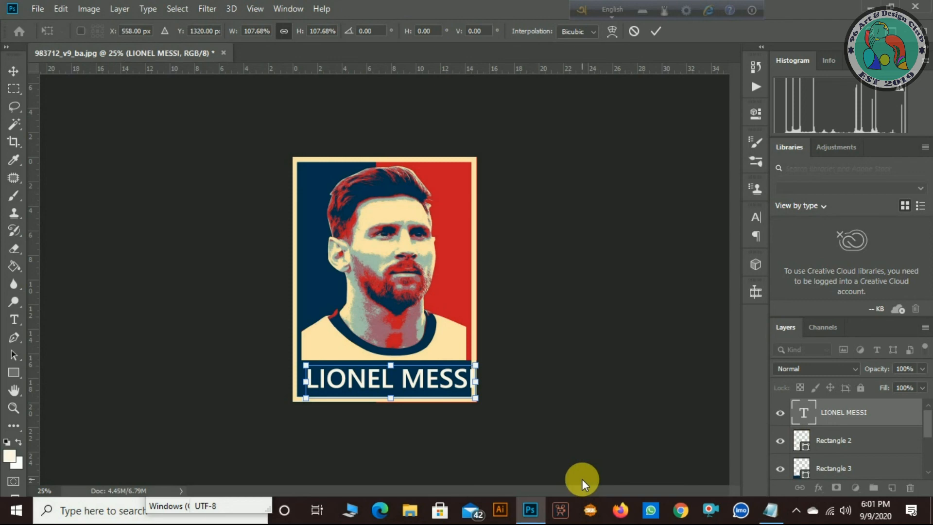
pyautogui.press('Left')
pyautogui.press('Left')
pyautogui.press('Left')
pyautogui.press('Left')
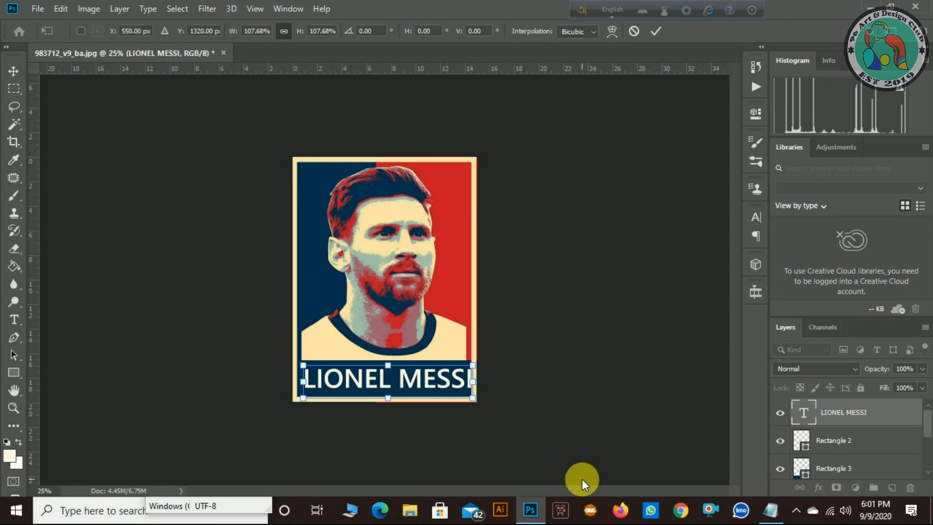
pyautogui.press('Left')
pyautogui.press('Left')
pyautogui.press('Left')
pyautogui.press('Left')
pyautogui.press('Left')
pyautogui.press('Left')
pyautogui.press('Left')
pyautogui.press('Left')
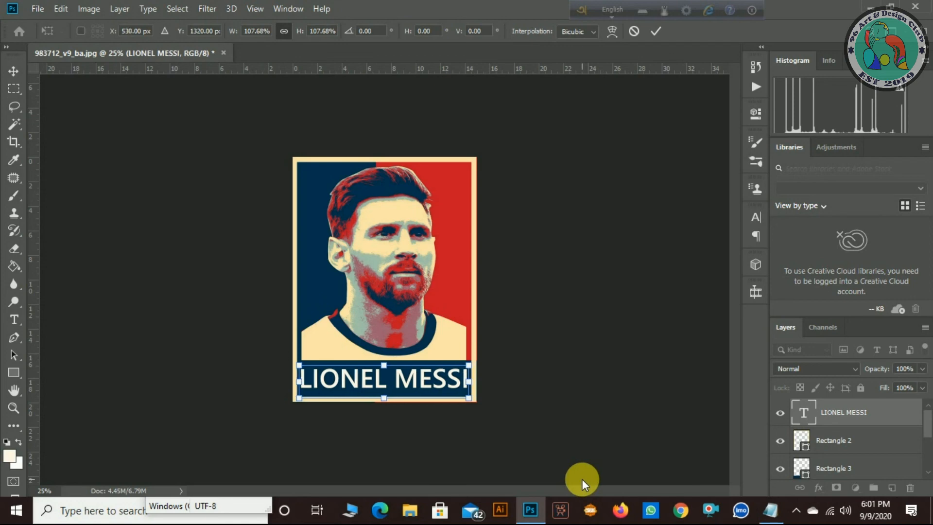
pyautogui.click(15, 71)
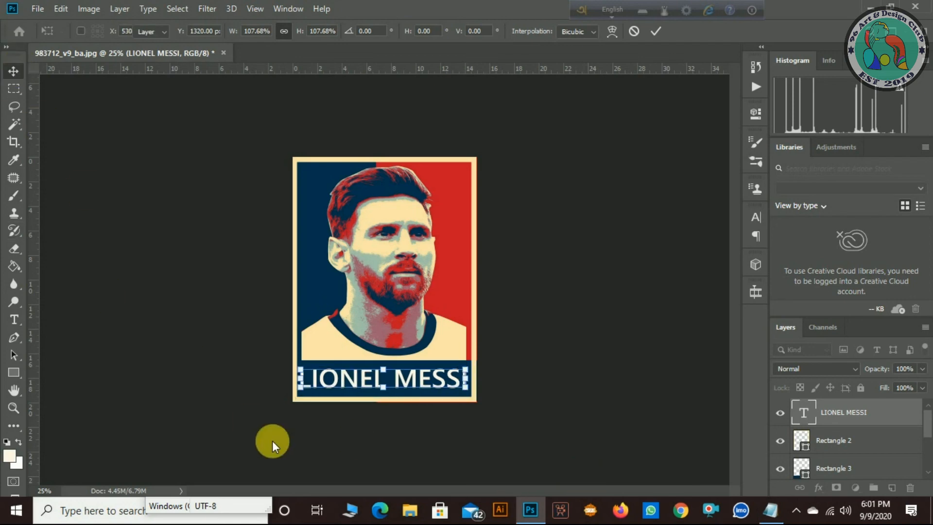
pyautogui.click(205, 398)
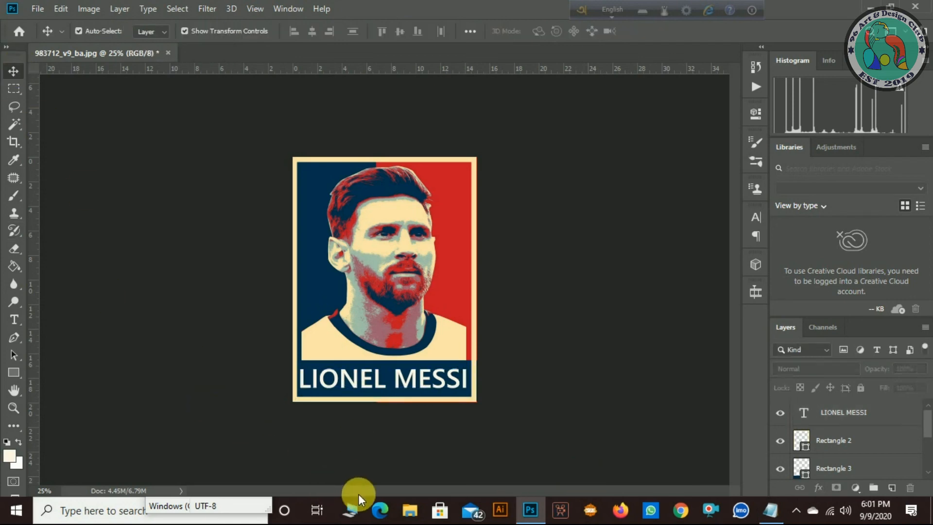
# Widen the portrait layer to about 108.30% and nudge it left to X 538 px so the shirt reaches both sides of the border.
pyautogui.scroll(-1, 860, 457)
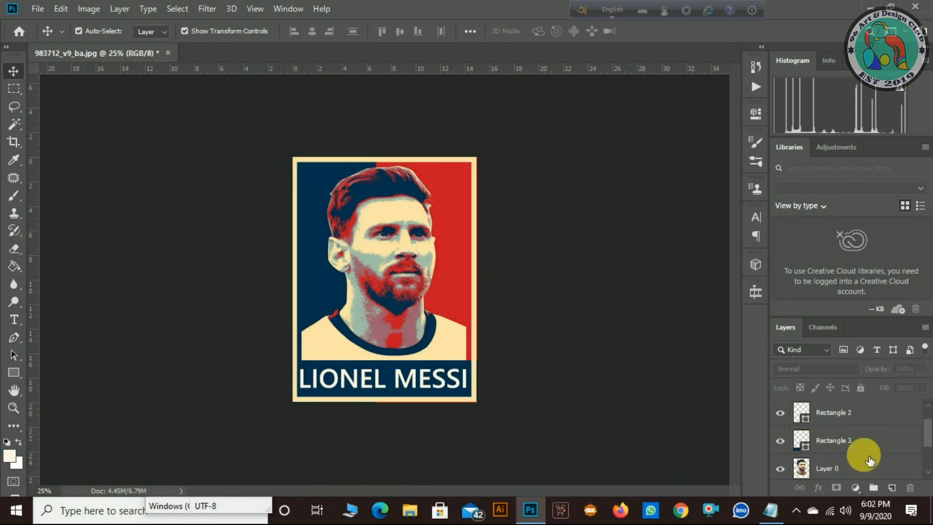
pyautogui.click(863, 468)
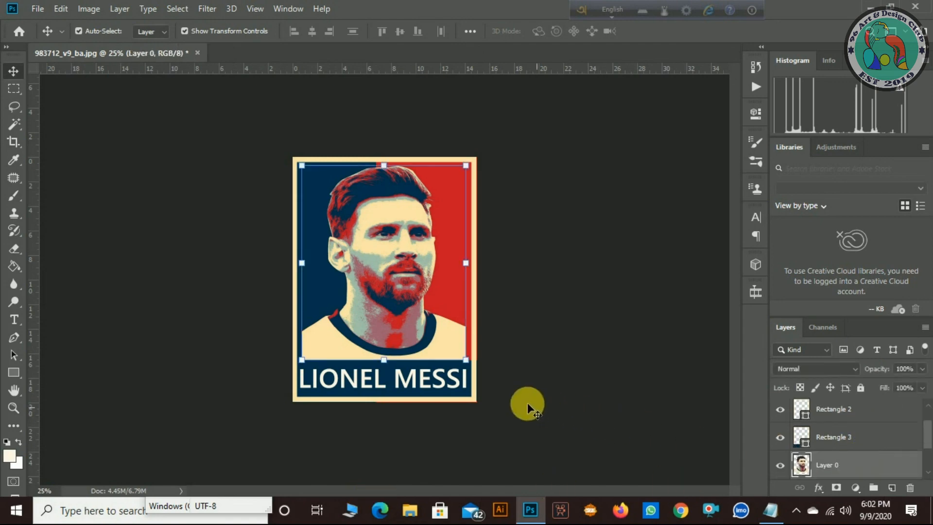
pyautogui.click(470, 268)
pyautogui.moveTo(477, 273); pyautogui.dragTo(486, 273)
pyautogui.moveTo(302, 263); pyautogui.dragTo(298, 263)
pyautogui.press('Left')
pyautogui.press('Left')
pyautogui.press('Left')
pyautogui.press('Left')
pyautogui.press('Left')
pyautogui.press('Left')
pyautogui.press('Left')
pyautogui.press('Left')
pyautogui.press('Left')
pyautogui.press('Left')
pyautogui.press('Left')
pyautogui.press('Left')
pyautogui.press('Left')
pyautogui.press('Left')
pyautogui.press('Left')
pyautogui.press('Left')
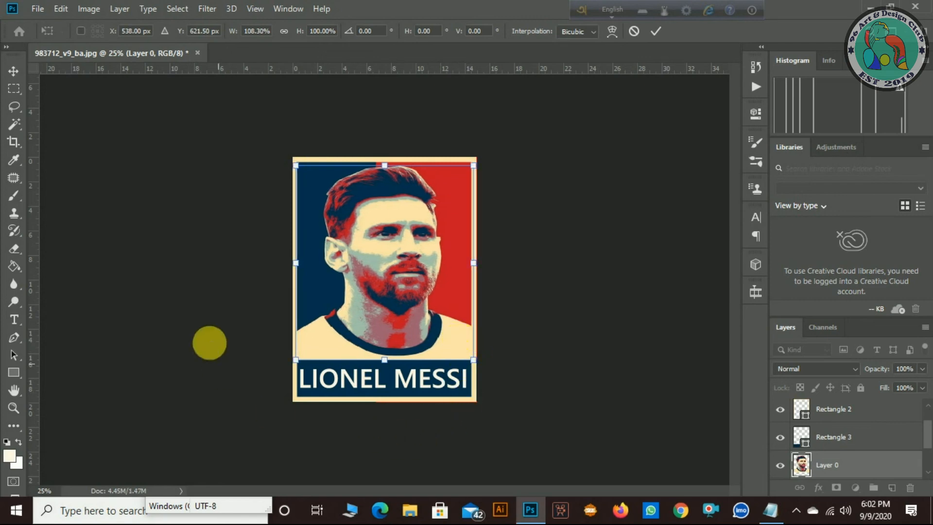
pyautogui.click(14, 71)
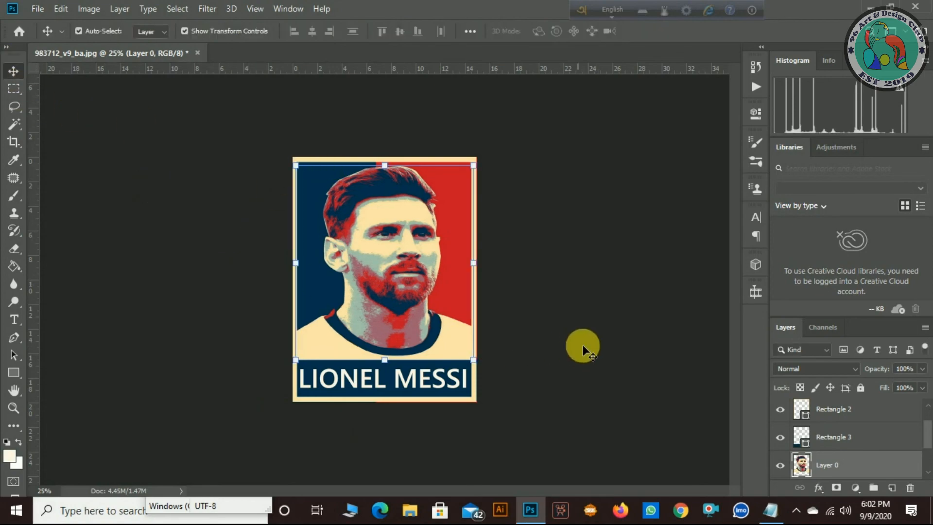